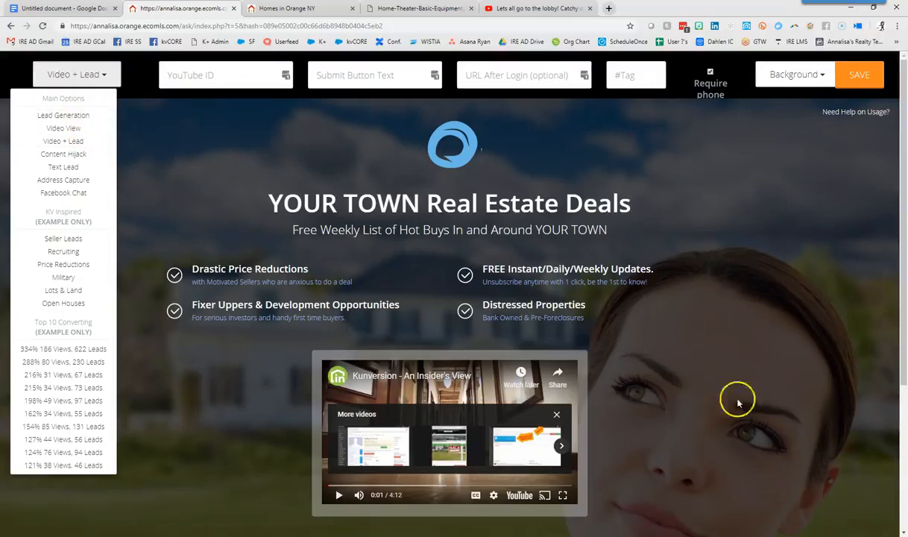
Step: Choose the Video + Lead landing page type and pause its sample video
left_click(255, 423)
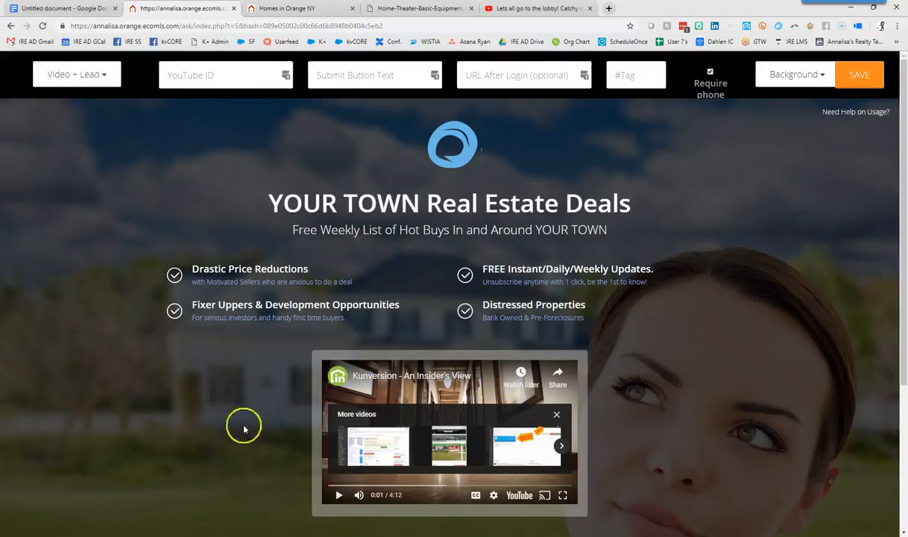
left_click(50, 77)
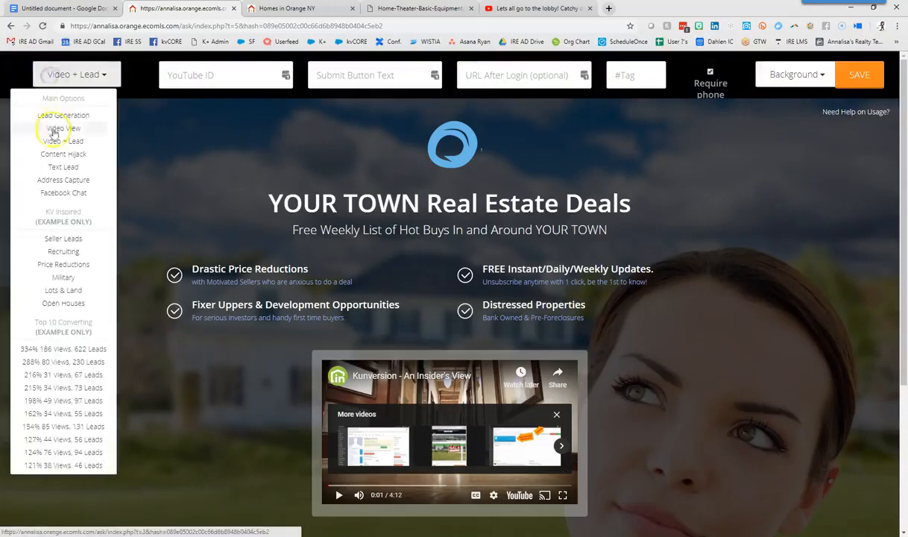
left_click(50, 129)
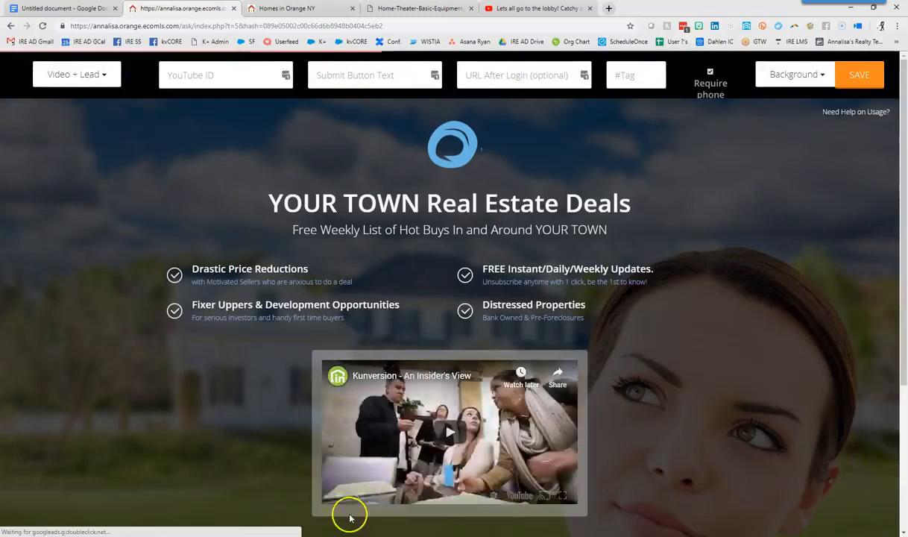
left_click(340, 496)
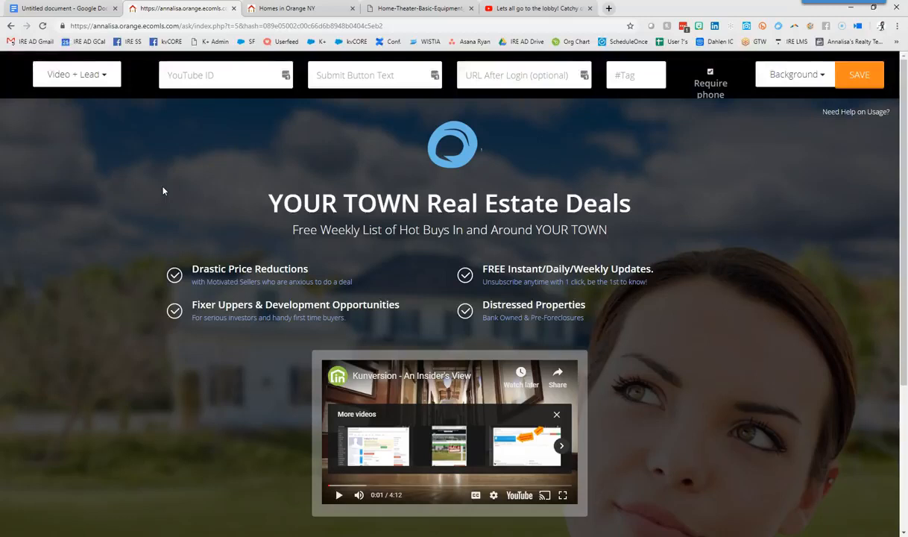
Step: Switch to the Google Docs planning document and review its Button Text and URL after Log In Link entries
left_click(27, 10)
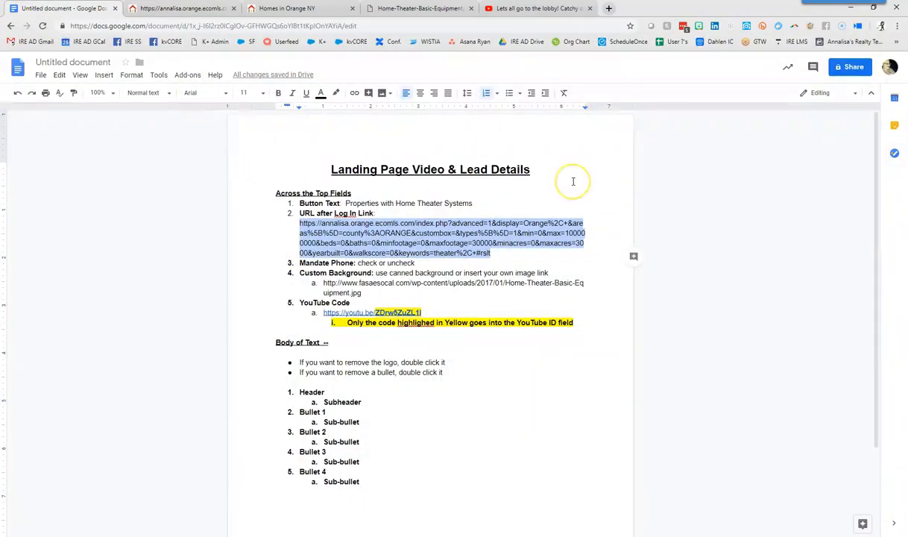
left_click(275, 194)
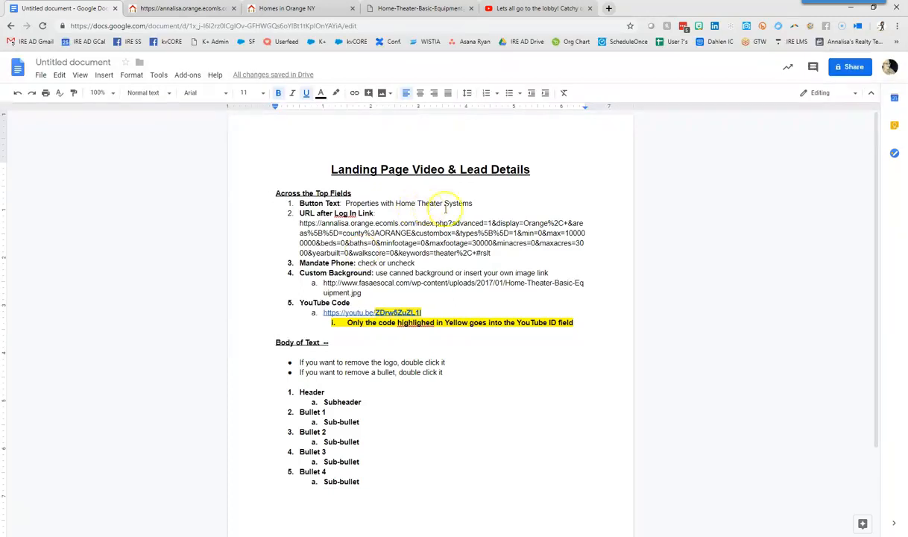
left_click_drag(299, 203, 478, 205)
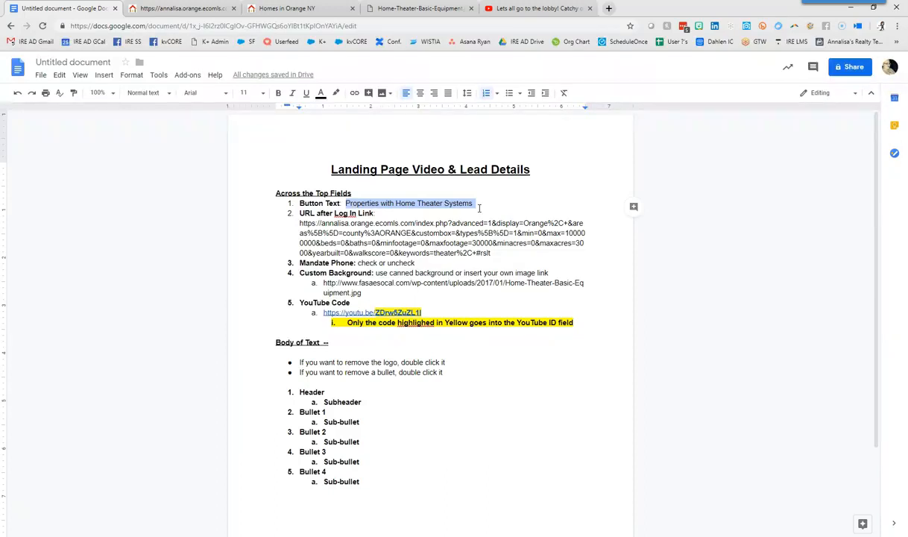
left_click_drag(492, 253, 295, 225)
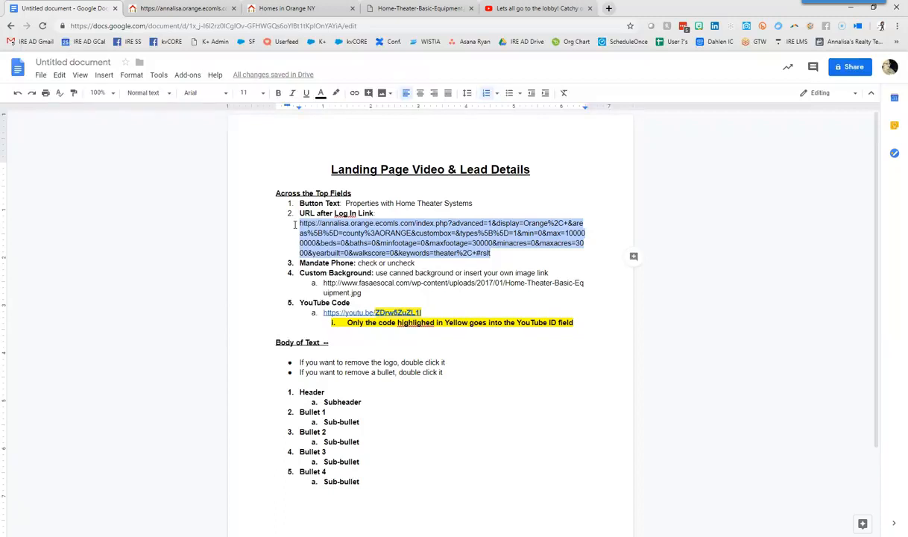
Step: Examine the Orange County home search page behind the login link, including its theater keyword and results heading
left_click(295, 8)
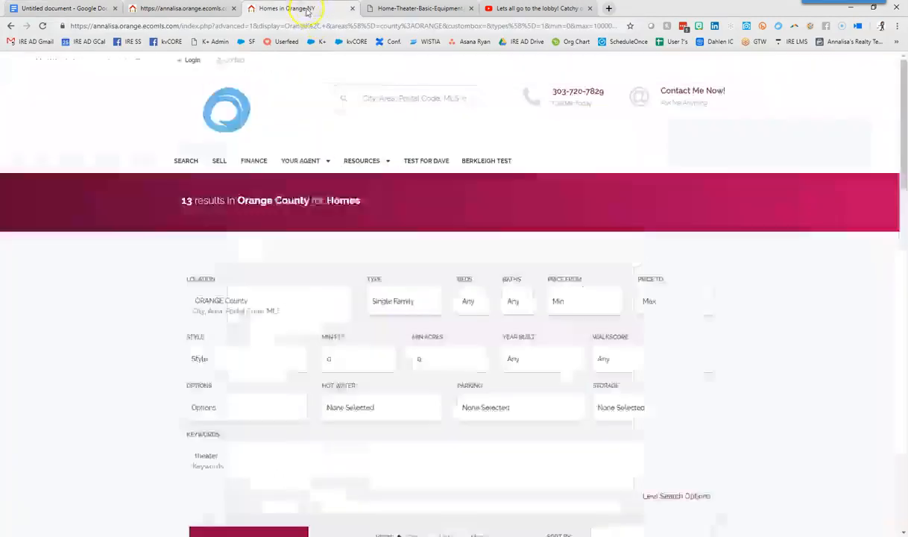
scroll(135, 322, "down", 2)
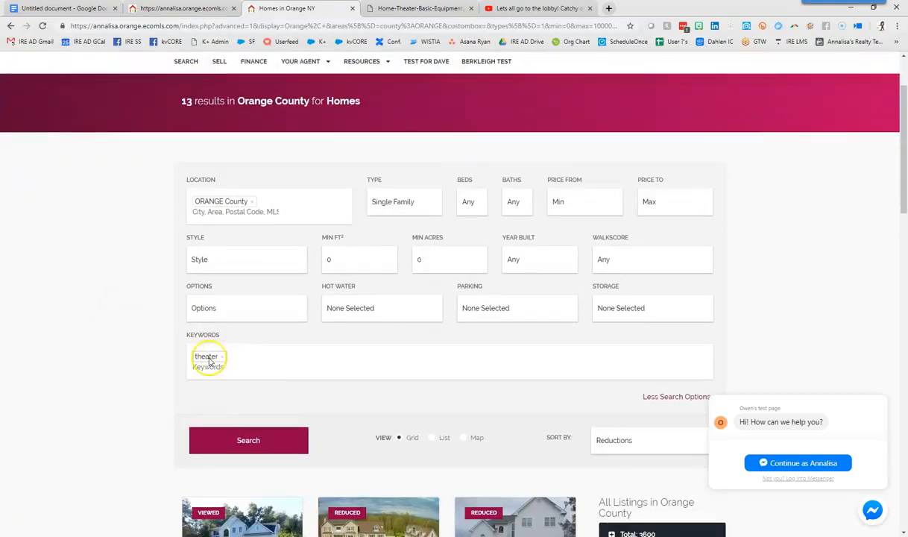
left_click_drag(386, 109, 180, 110)
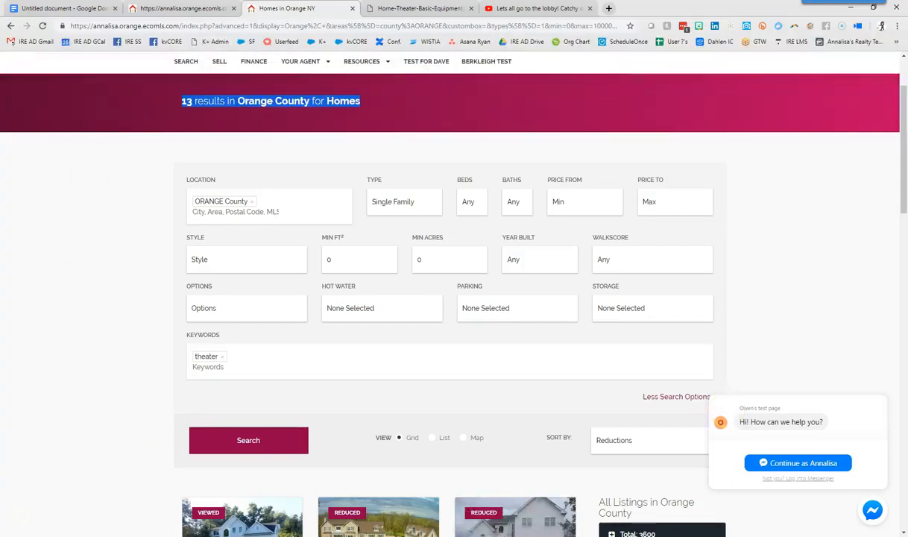
mouse_move(1, 208)
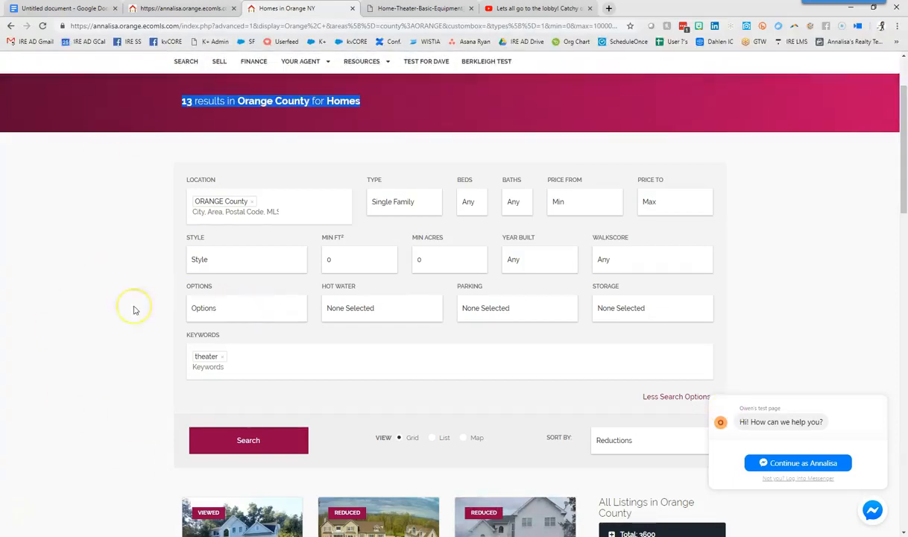
Step: Return to the planning document and review the Mandate Phone and Custom Background entries
left_click(71, 8)
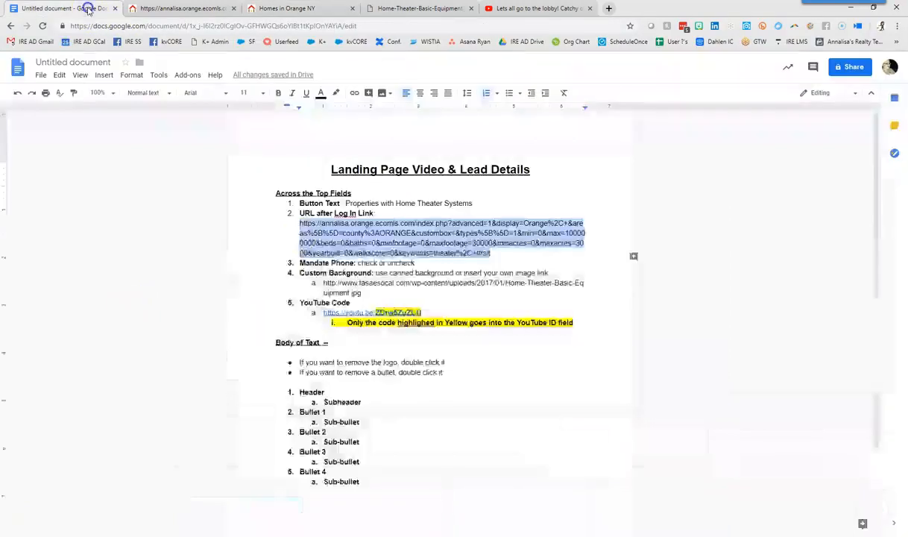
left_click(460, 274)
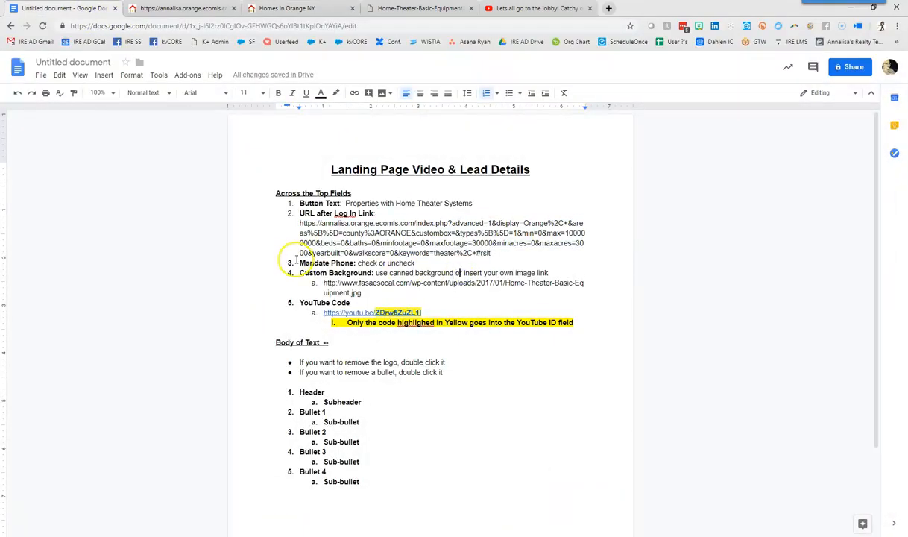
left_click_drag(298, 263, 414, 262)
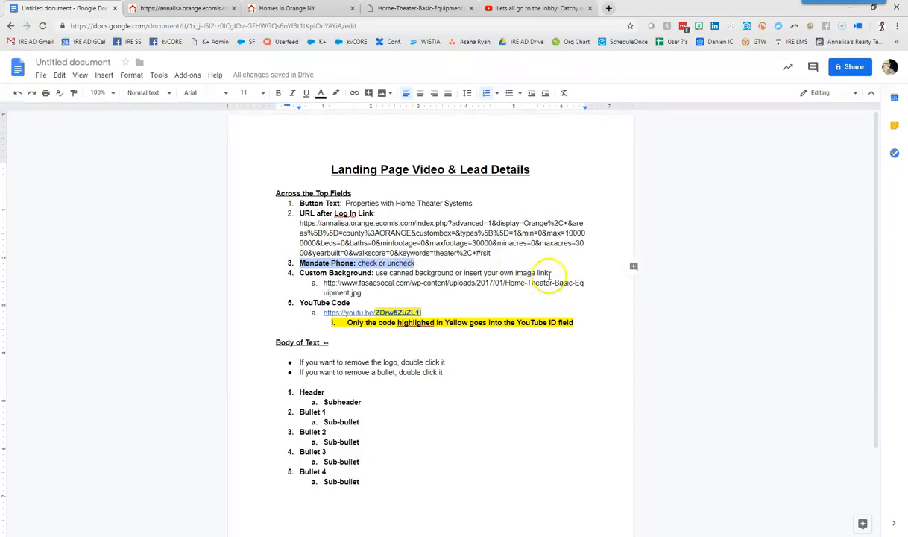
left_click_drag(550, 275, 402, 266)
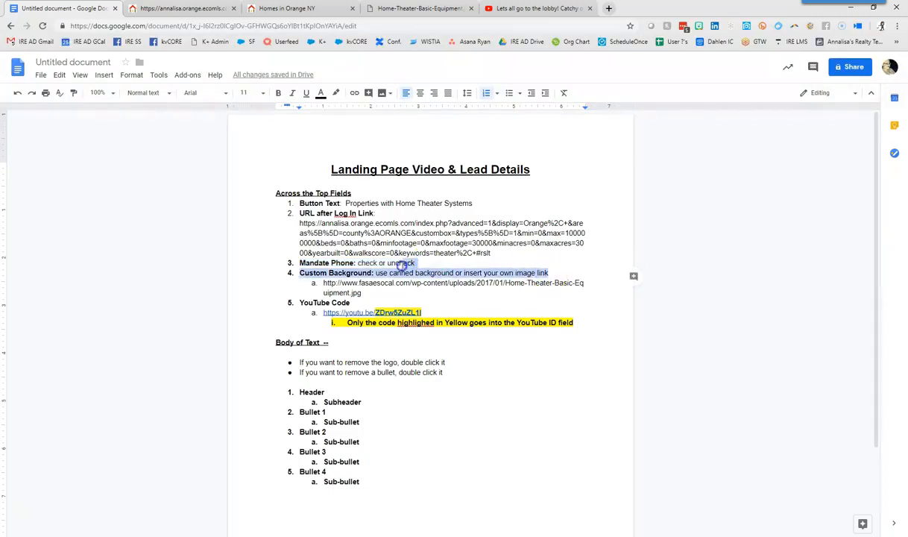
Step: Replace the custom background link in the document with the address copied from the open Home-Theater-Basic-Equipment image
left_click(364, 295)
left_click_drag(365, 296, 323, 283)
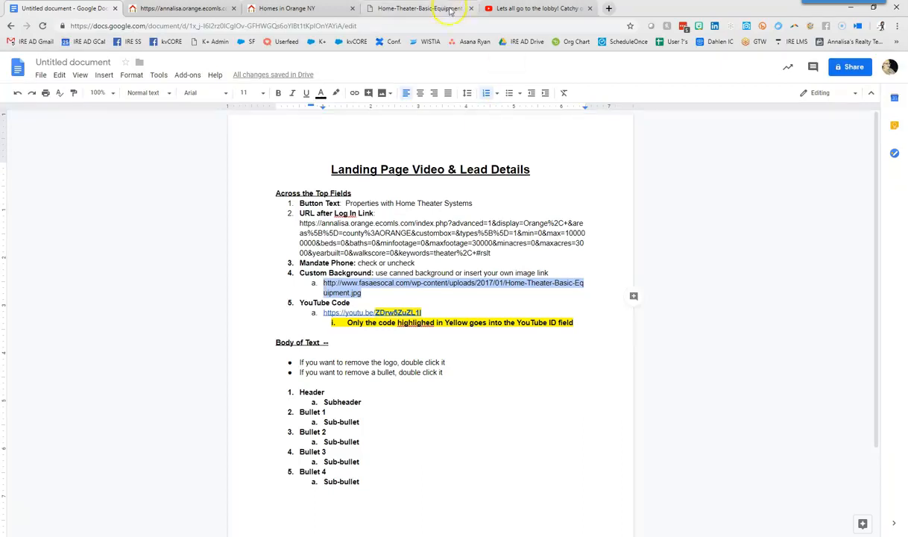
left_click(417, 8)
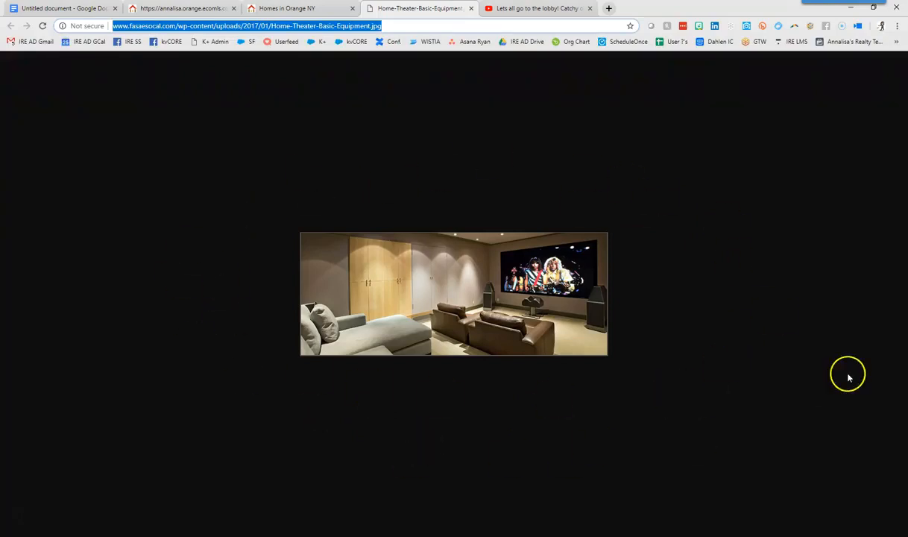
key("ctrl+c")
left_click(86, 8)
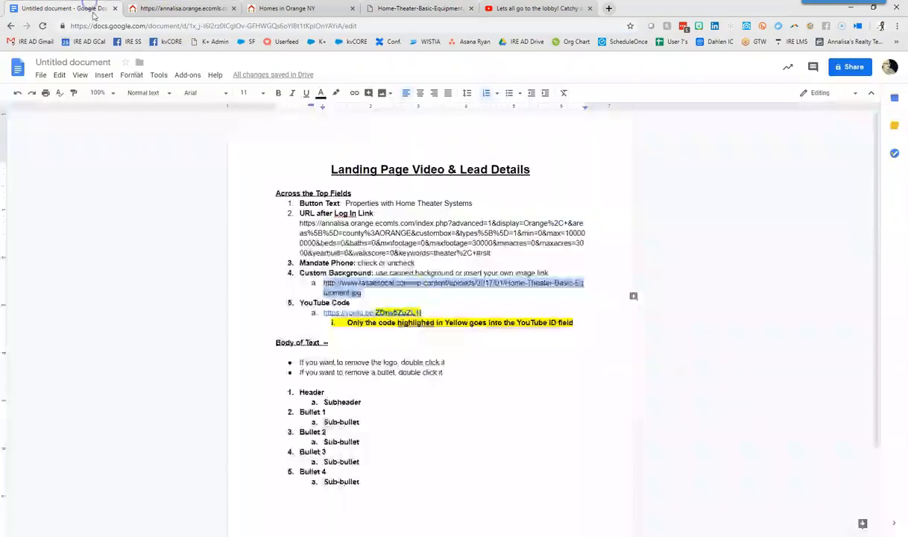
key("ctrl+v")
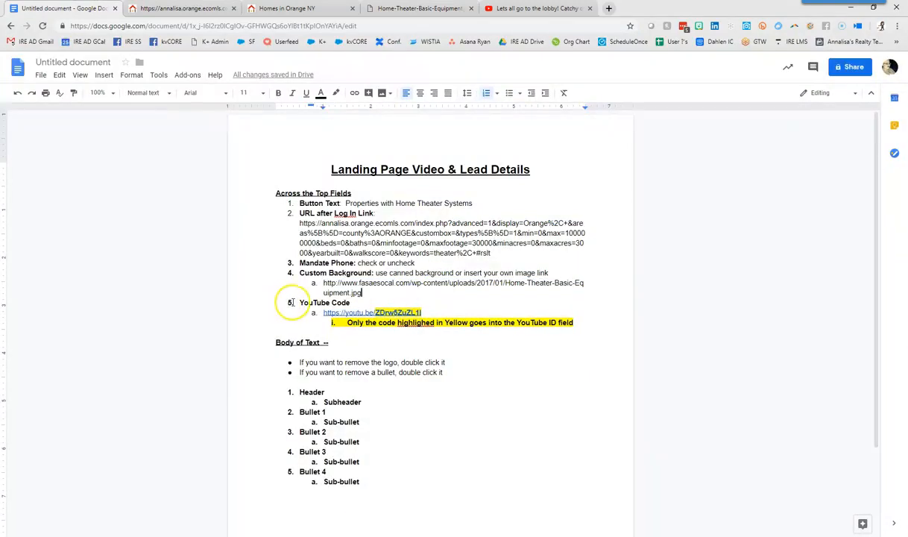
Step: Review the YouTube Code entry in the document and view the movie theater jingle video it refers to
left_click_drag(294, 303, 598, 319)
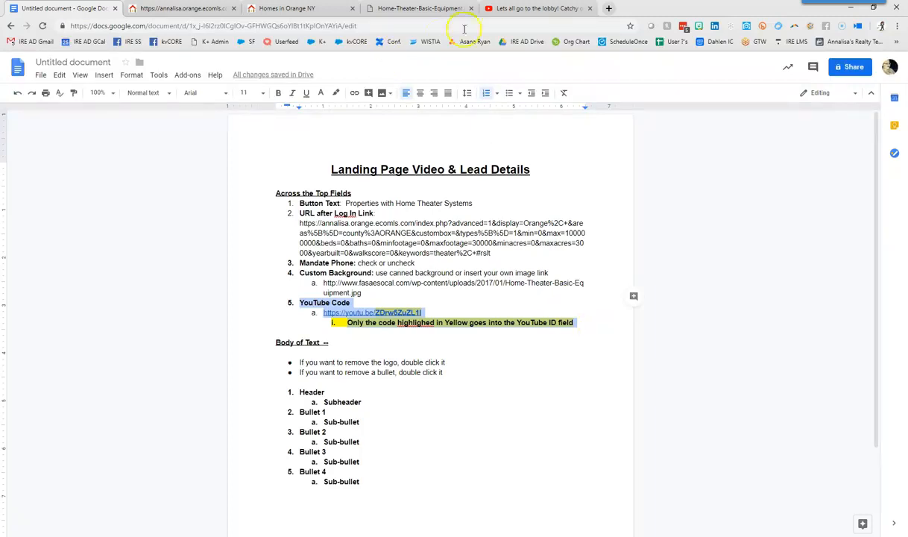
left_click(508, 9)
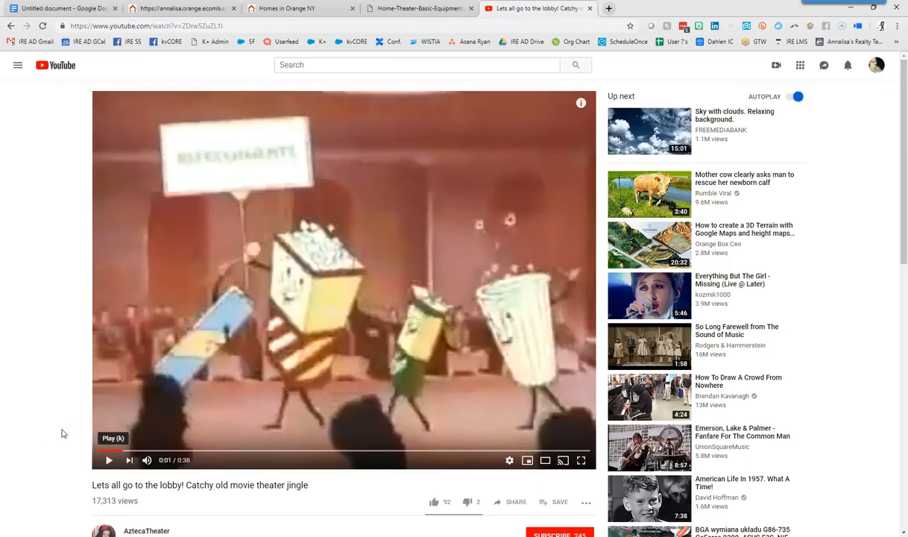
left_click(53, 10)
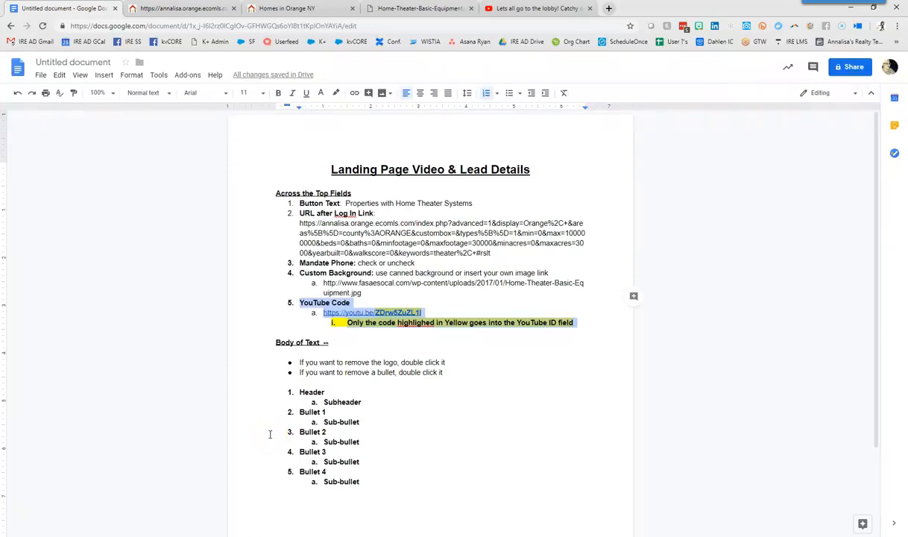
Step: Switch to the landing page editor and compare the Submit Button Text field with the button on the lead form
left_click(152, 9)
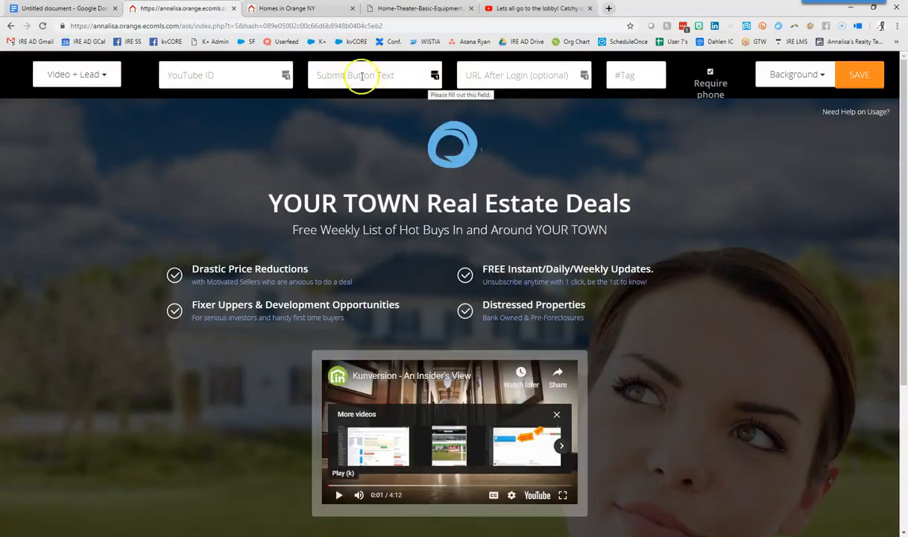
scroll(664, 258, "down", 3)
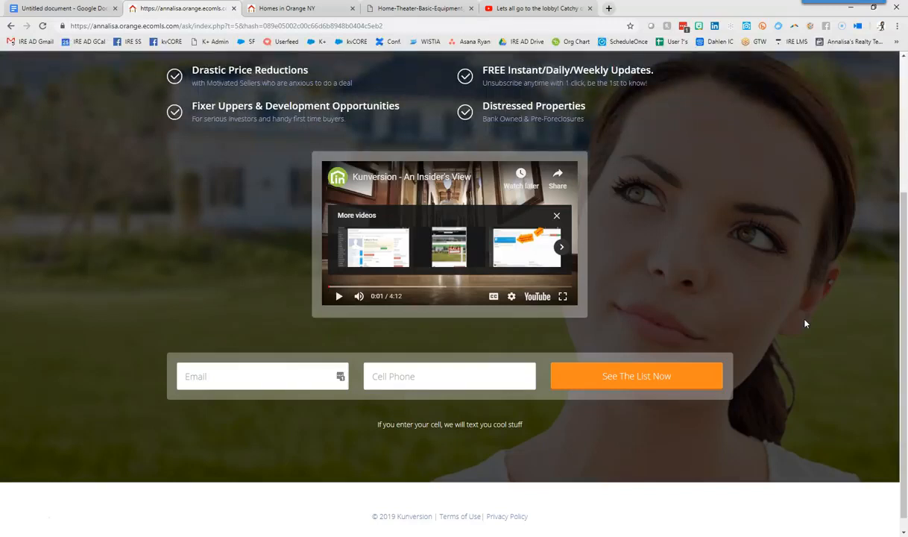
scroll(802, 322, "up", 3)
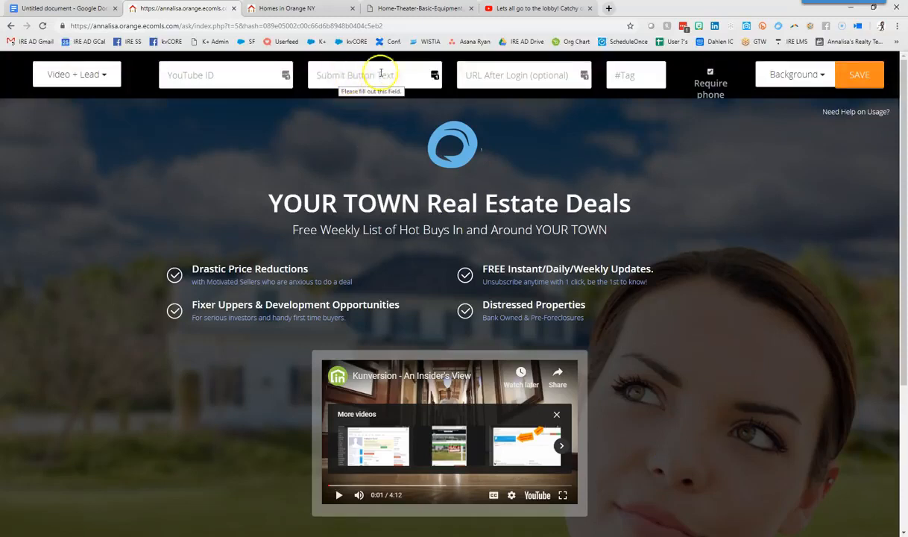
scroll(652, 332, "down", 3)
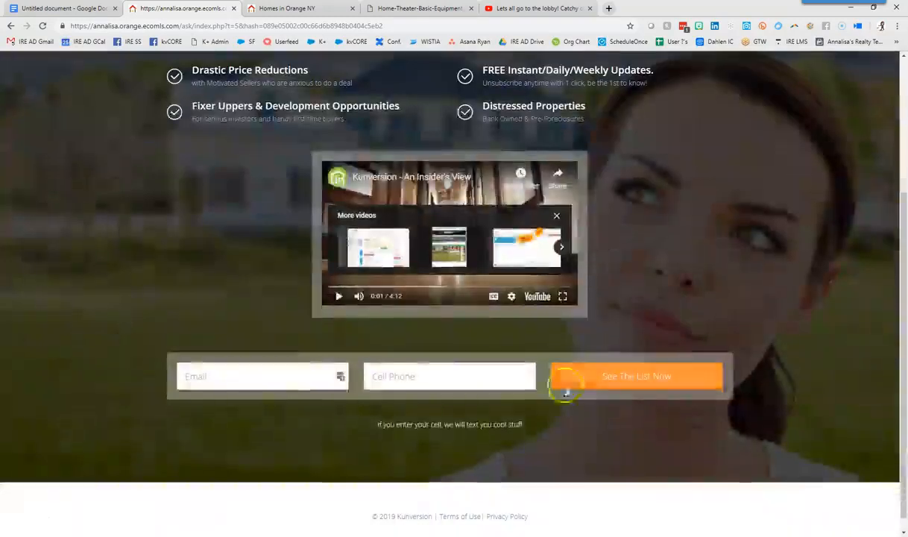
Step: Check the planned button text "Properties with Home Theater Systems" in the planning document
left_click(63, 9)
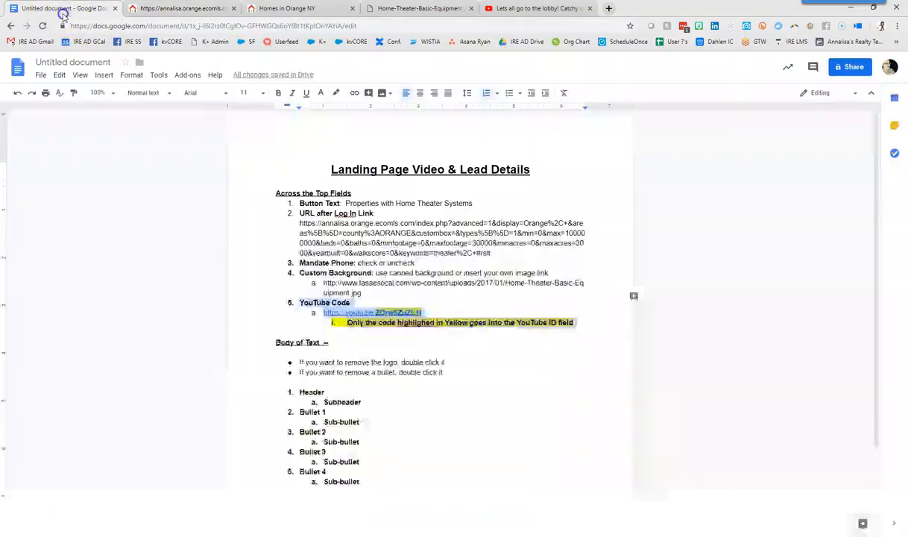
left_click(443, 254)
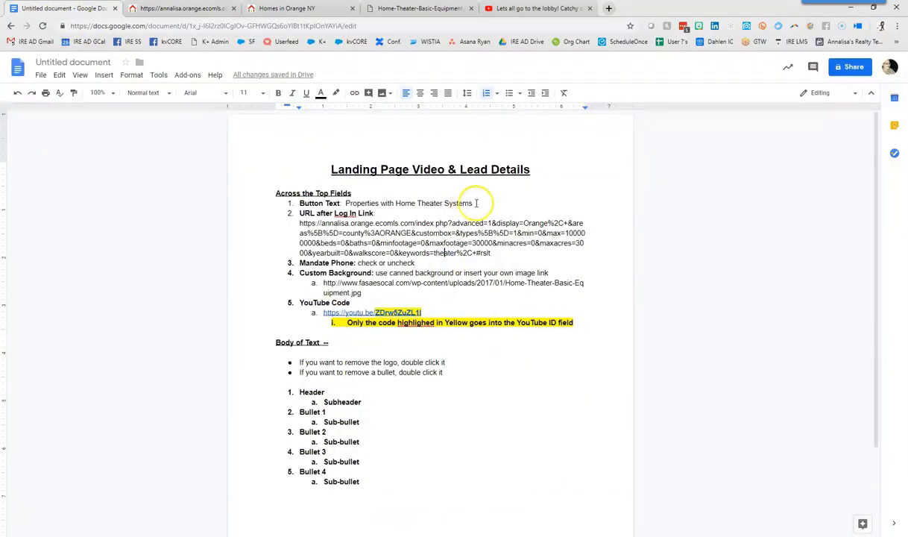
left_click_drag(476, 203, 375, 205)
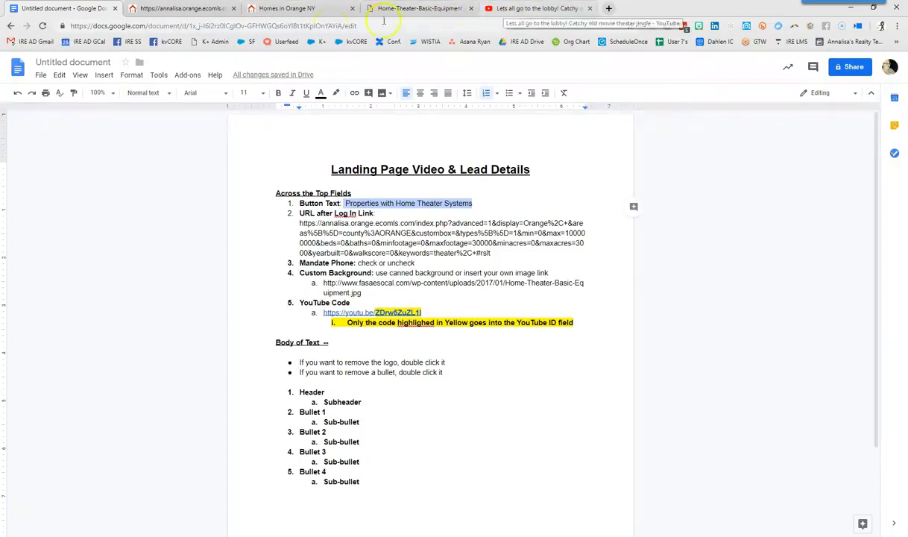
Step: Set the landing page's submit button text to "Show Me The Speakers!", apply it, and pause the reloaded video above the lead form
left_click(207, 13)
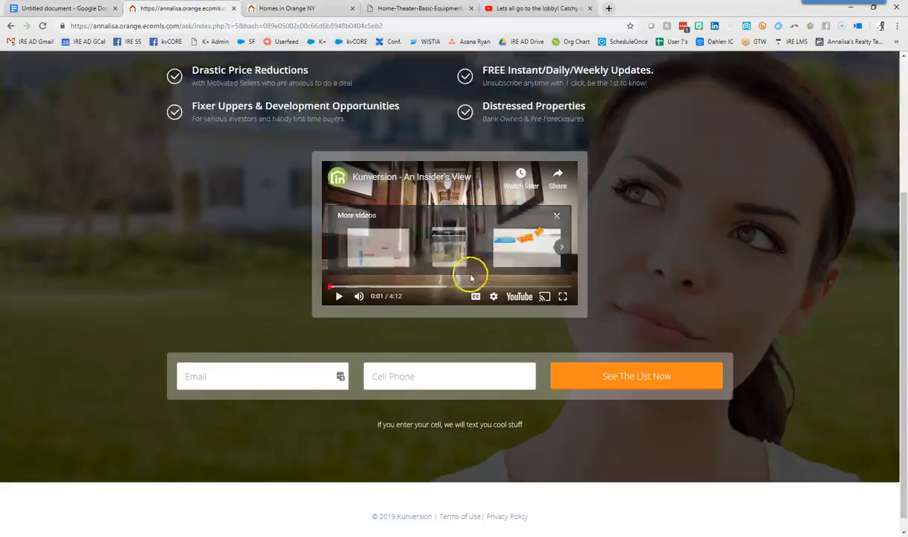
scroll(595, 298, "up", 3)
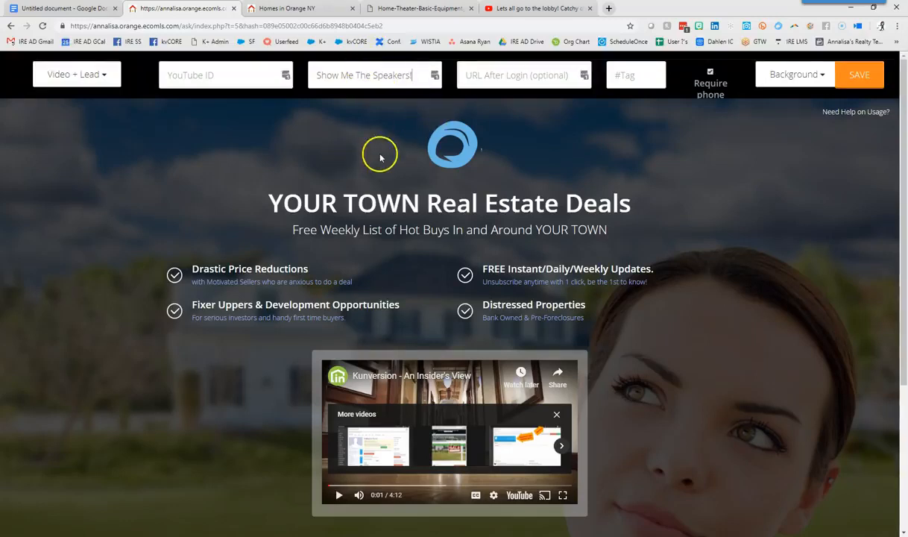
key("Return")
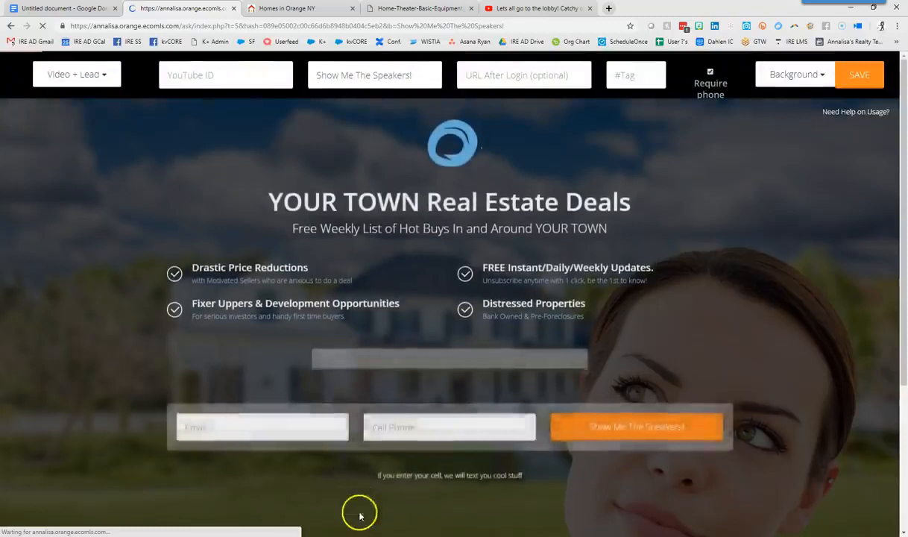
scroll(354, 496, "down", 3)
left_click(340, 296)
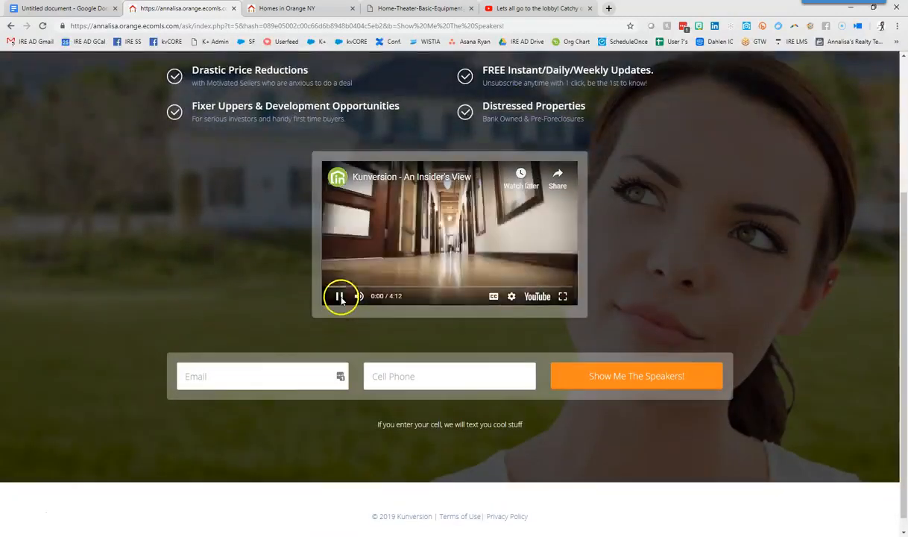
left_click(339, 297)
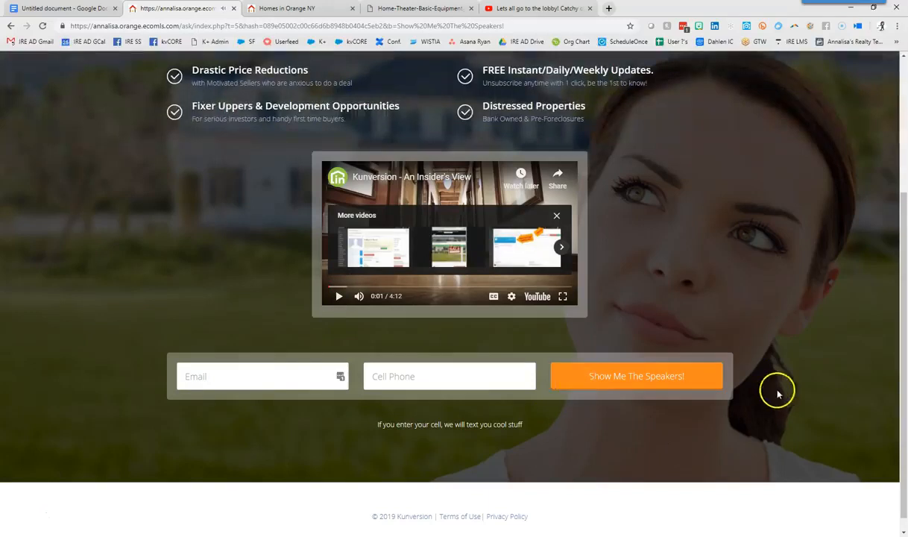
Step: Examine the submit button on the landing page's lead form and the URL After Login field that governs where leads land
left_click(578, 371)
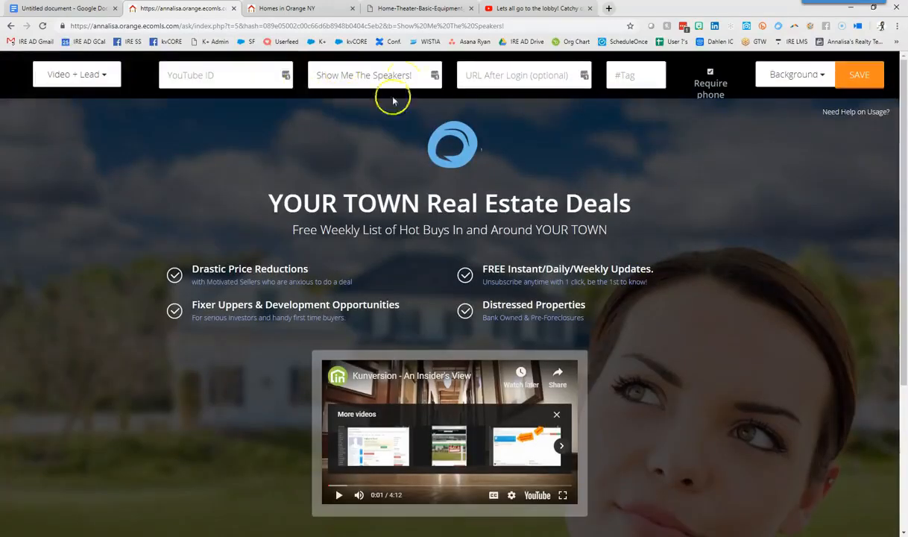
scroll(692, 299, "down", 3)
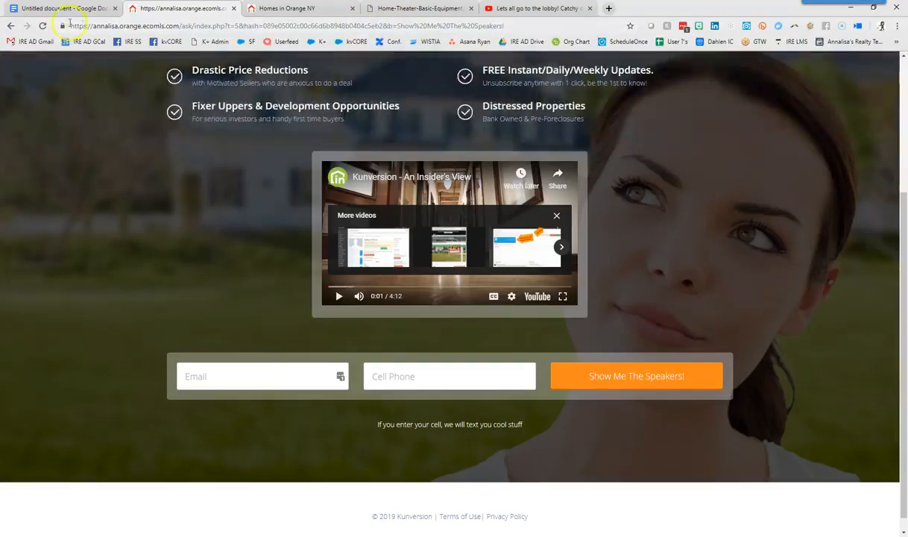
scroll(239, 203, "up", 1)
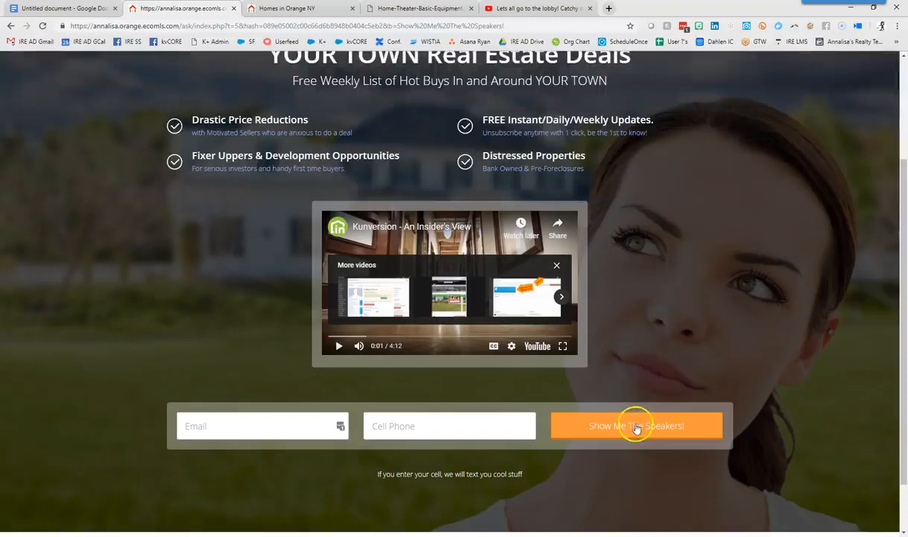
scroll(757, 373, "up", 3)
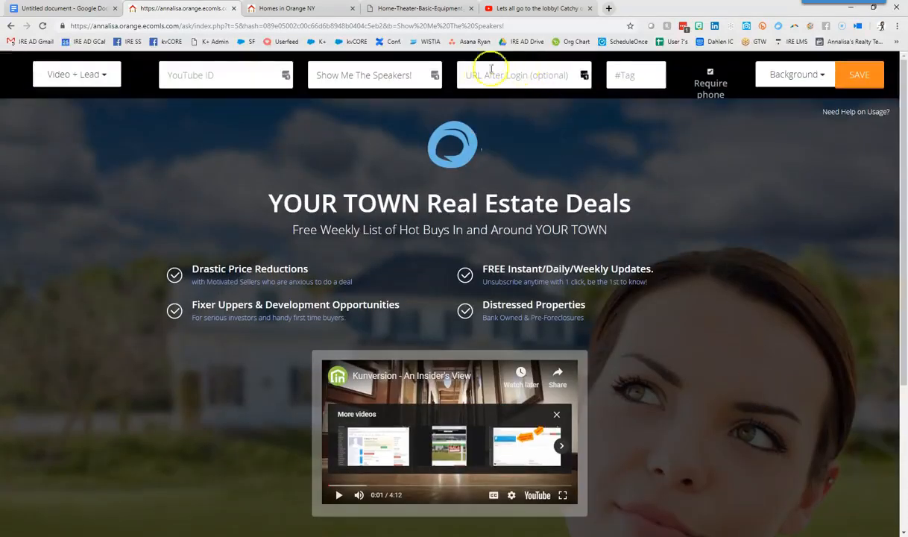
scroll(685, 373, "down", 4)
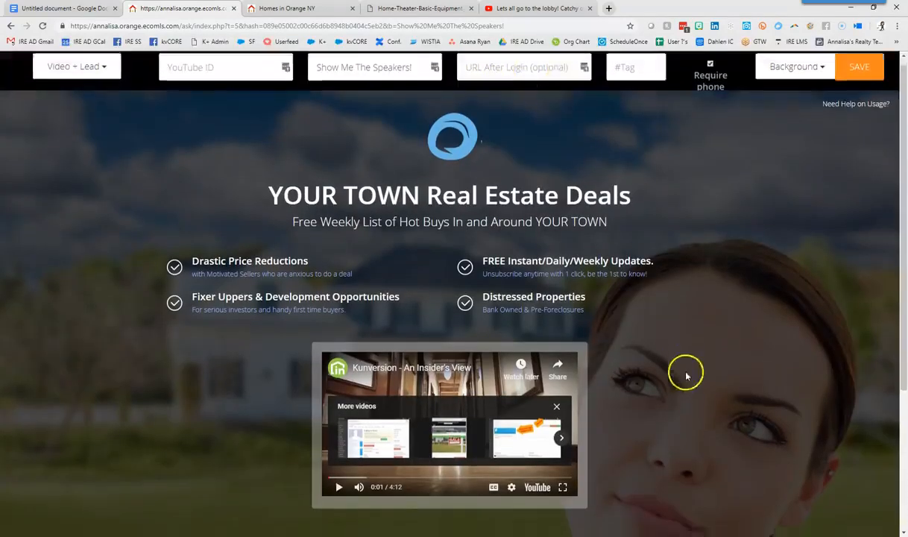
Step: Copy the full property search address listed under "URL after Log In Link" in the planning document
left_click(67, 8)
left_click_drag(297, 223, 507, 252)
right_click(515, 237)
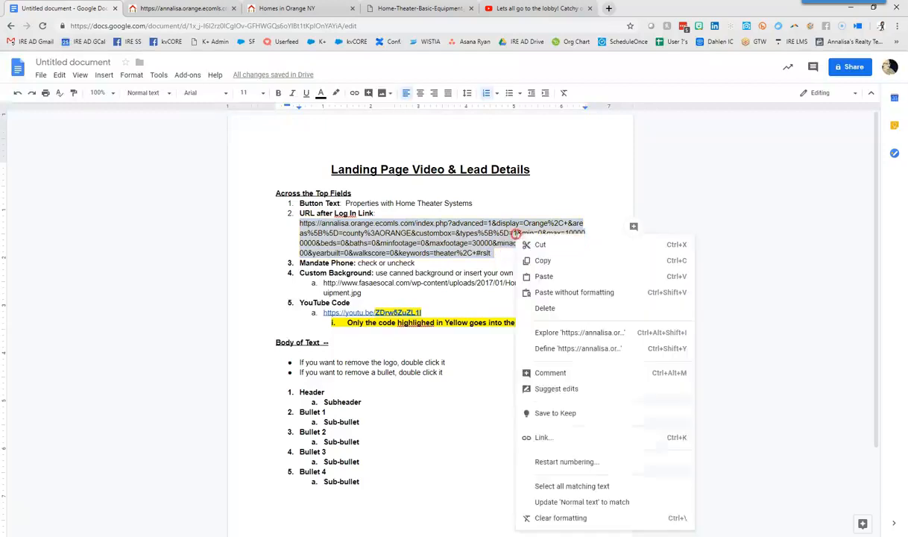
left_click(542, 262)
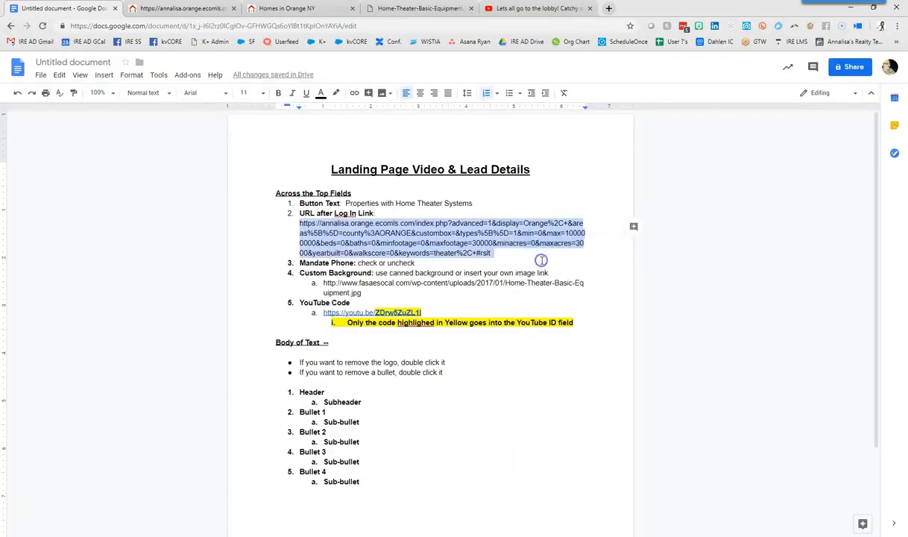
Step: Paste the copied search address into the landing page's URL After Login field, apply it, and pause the reloaded video
left_click(181, 9)
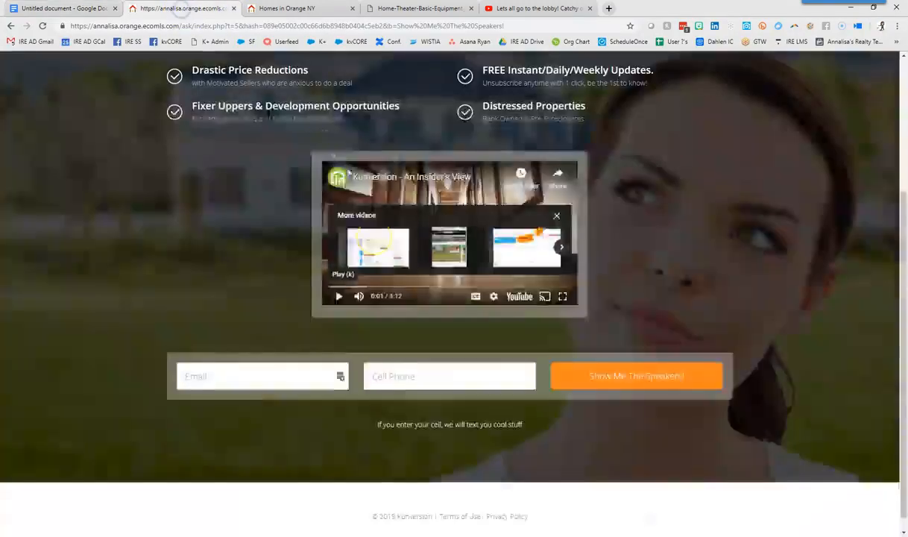
scroll(482, 303, "up", 3)
left_click(485, 75)
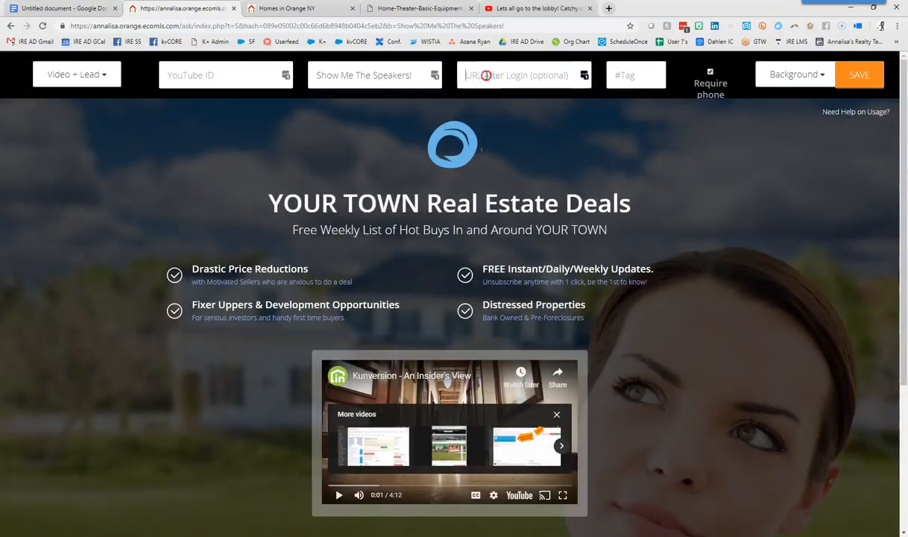
right_click(485, 76)
left_click(494, 147)
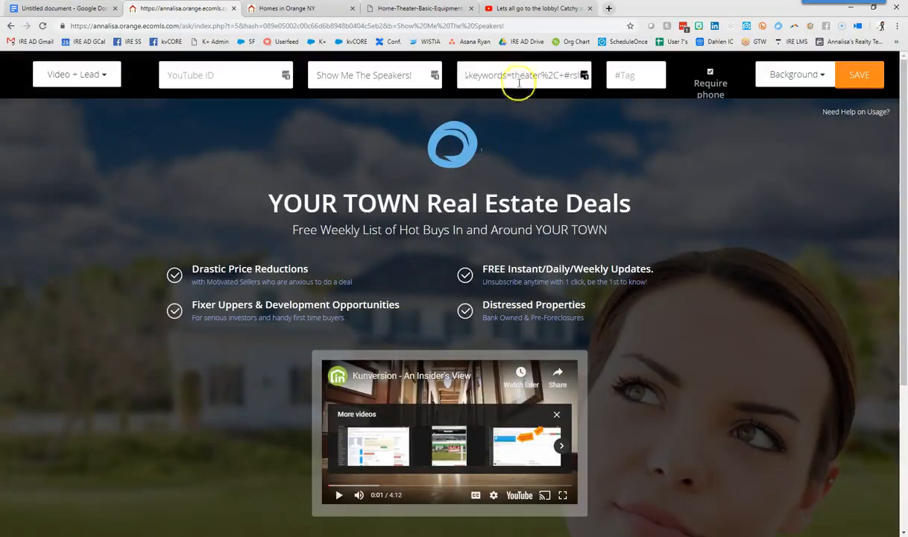
left_click(546, 139)
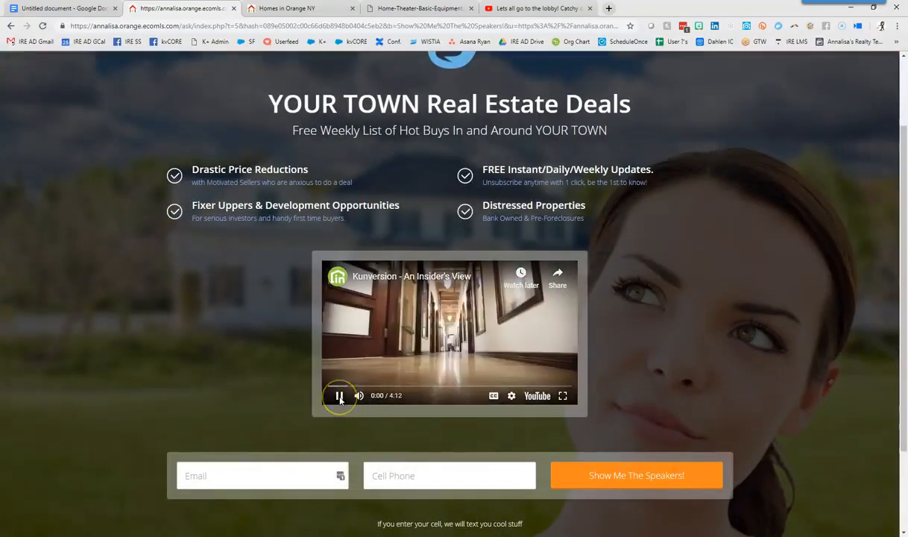
left_click(339, 396)
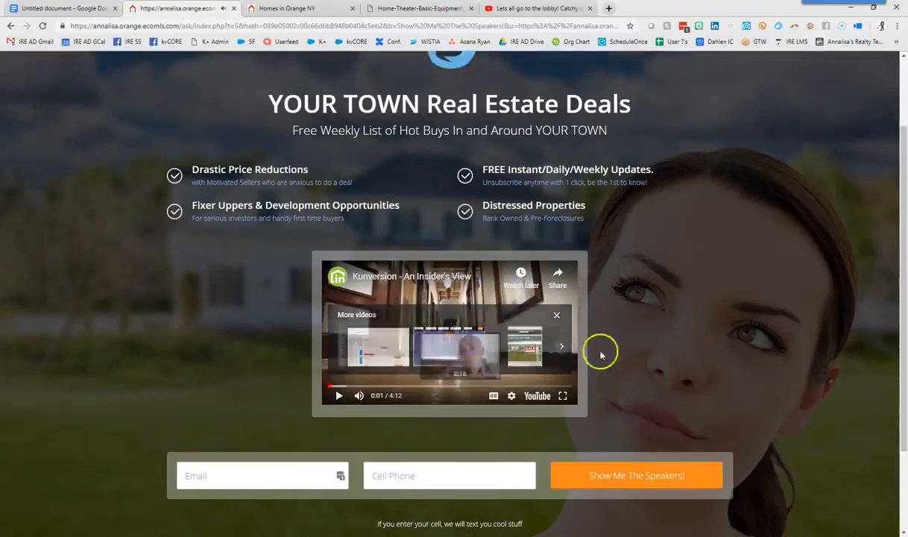
Step: Try the Kitchen background on the landing page, switch back to Lady, and pause the reloaded video
scroll(702, 301, "up", 2)
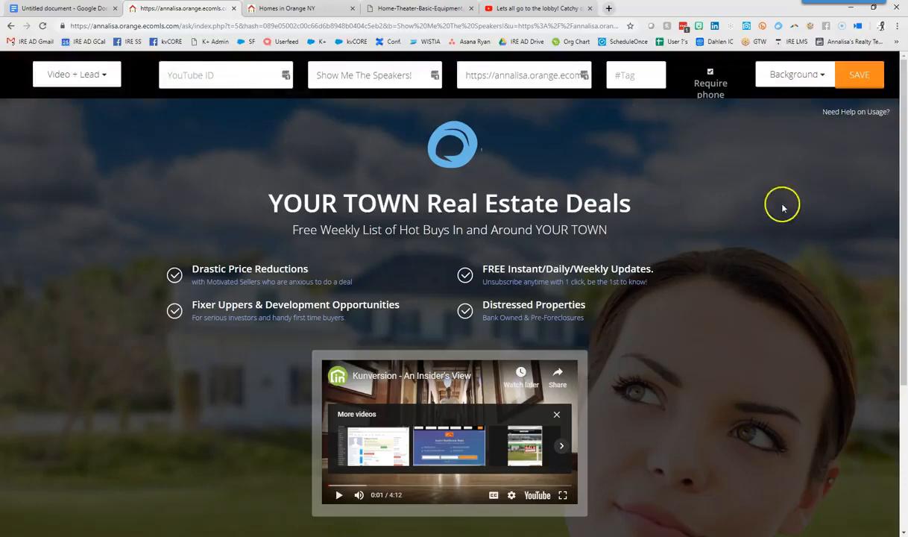
left_click(797, 75)
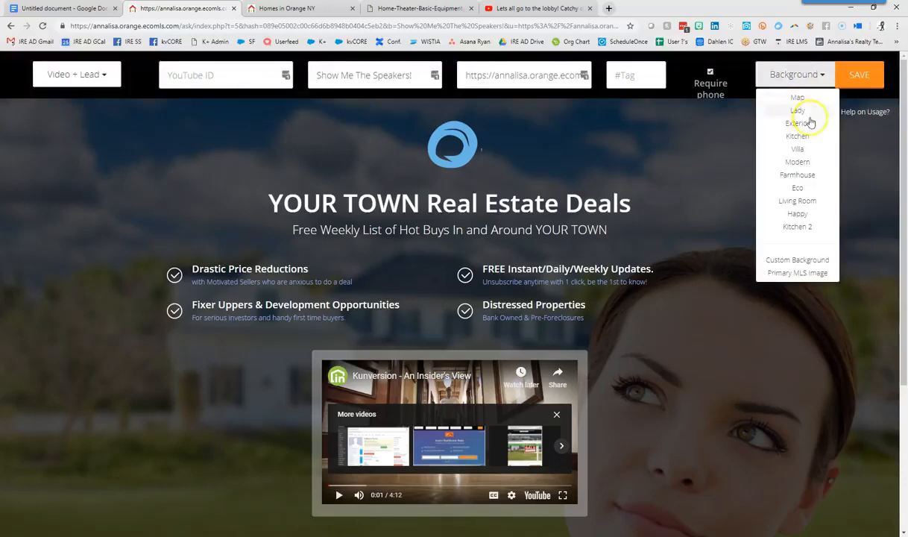
left_click(798, 142)
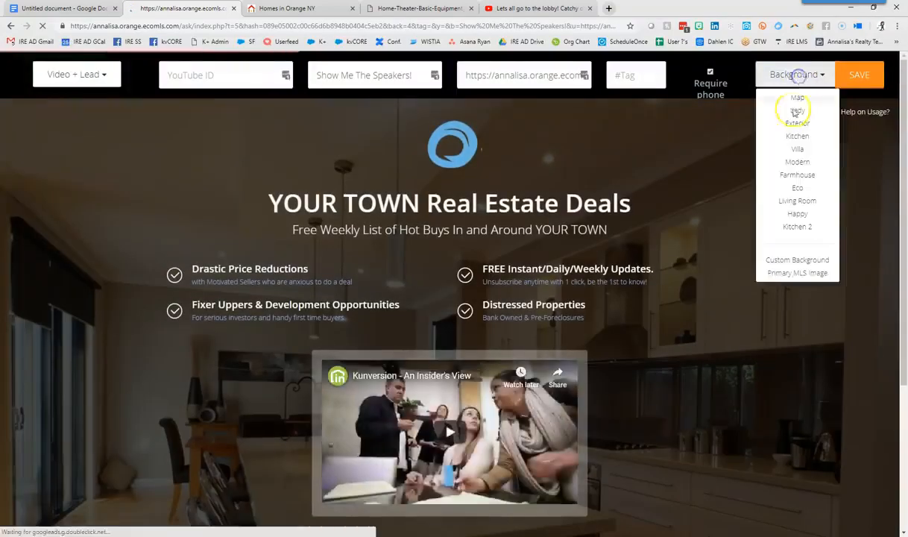
mouse_move(795, 82)
left_click(795, 114)
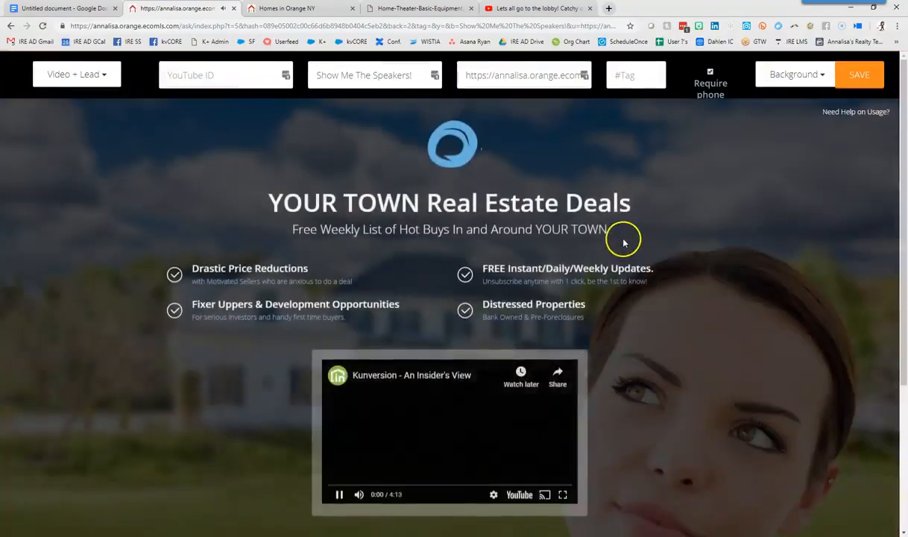
left_click(340, 498)
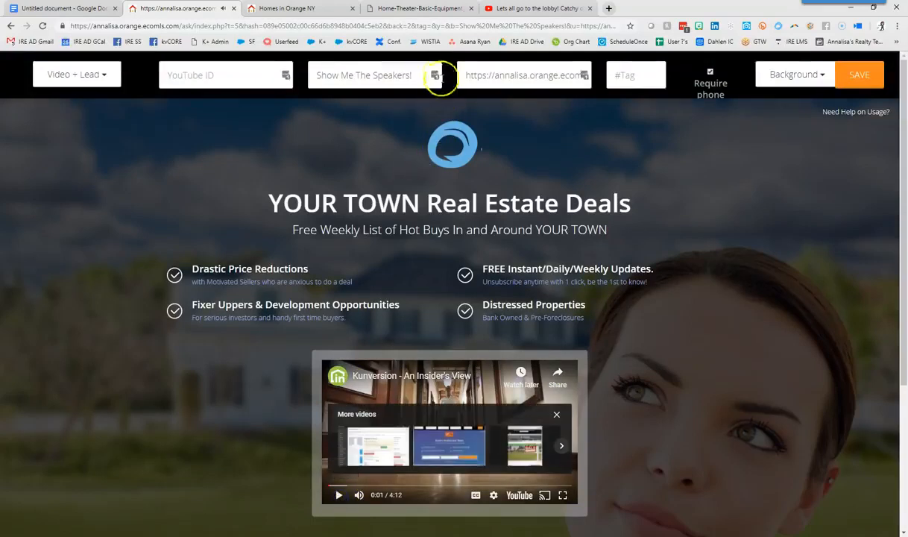
Step: Copy the web address of the Home-Theater-Basic-Equipment.jpg image and select the matching Custom Background link in the planning document
left_click(415, 10)
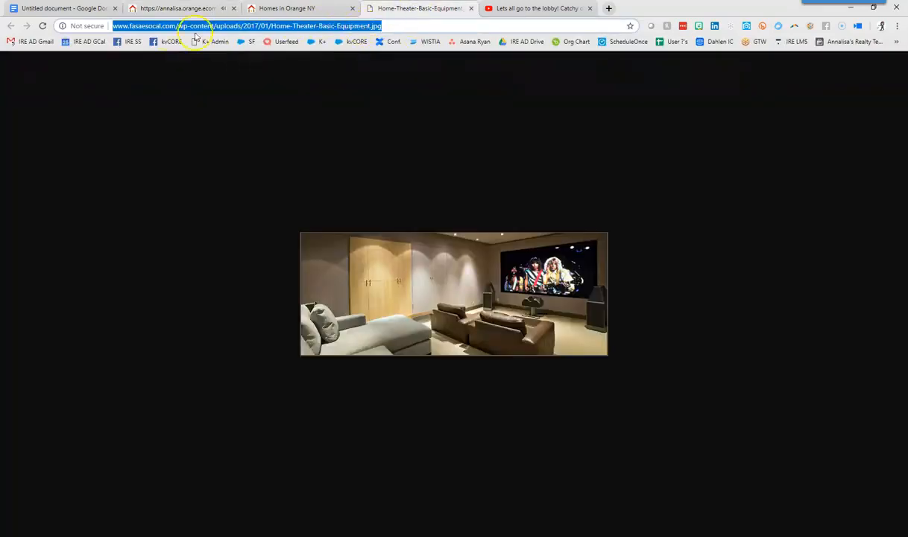
left_click(161, 90)
left_click_drag(397, 26, 110, 27)
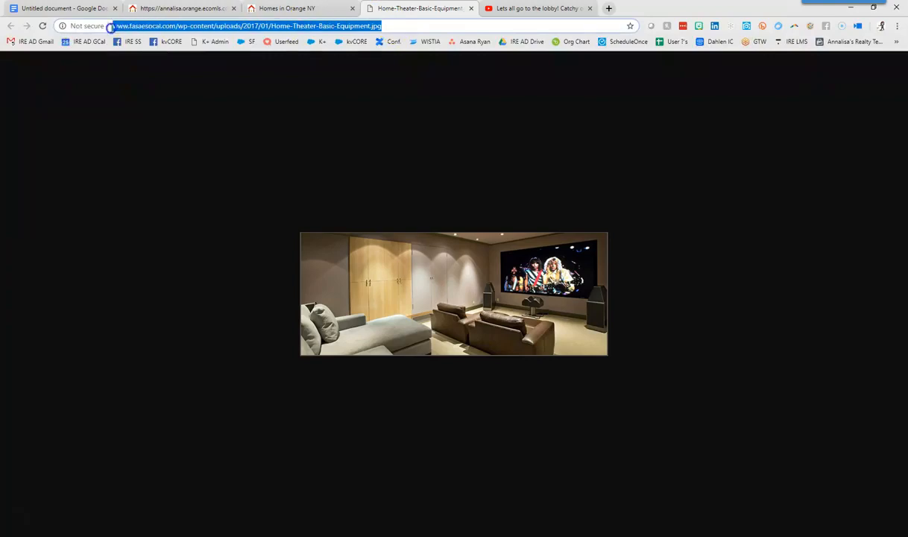
right_click(374, 28)
left_click(399, 82)
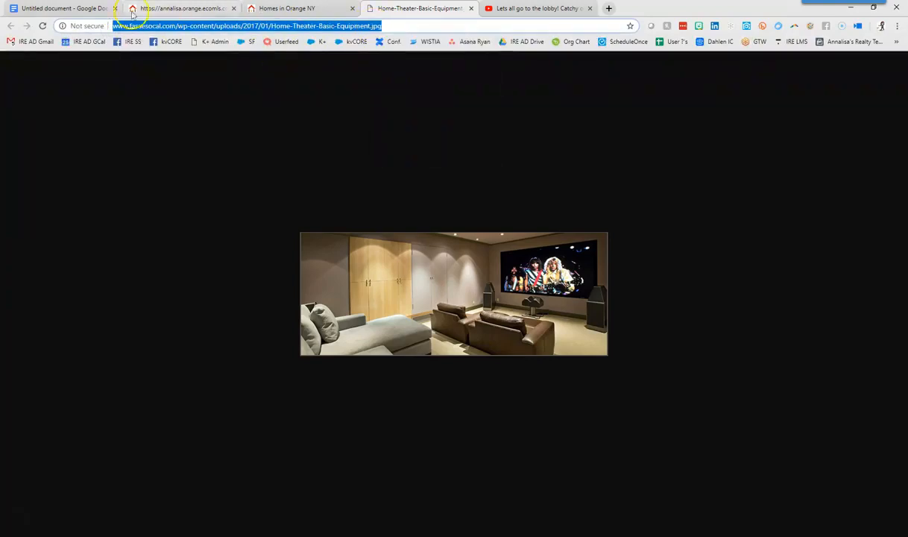
left_click(61, 8)
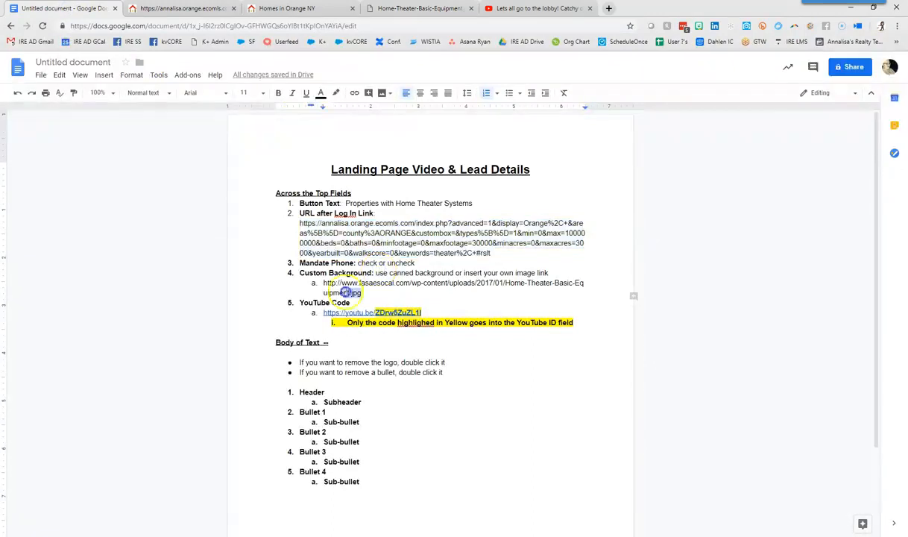
left_click_drag(362, 292, 320, 285)
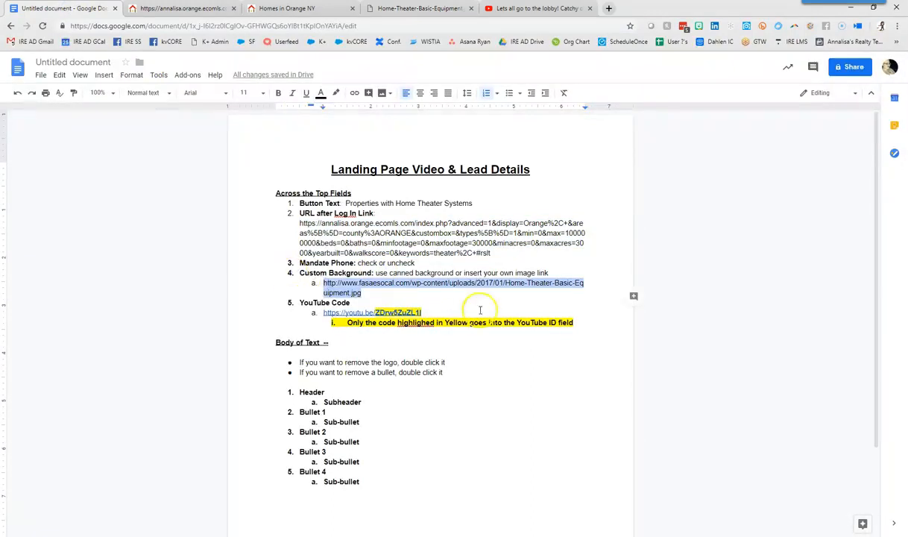
Step: Set the landing page's custom background to the copied home theater image URL and pause the reloaded video
left_click(162, 9)
left_click(808, 82)
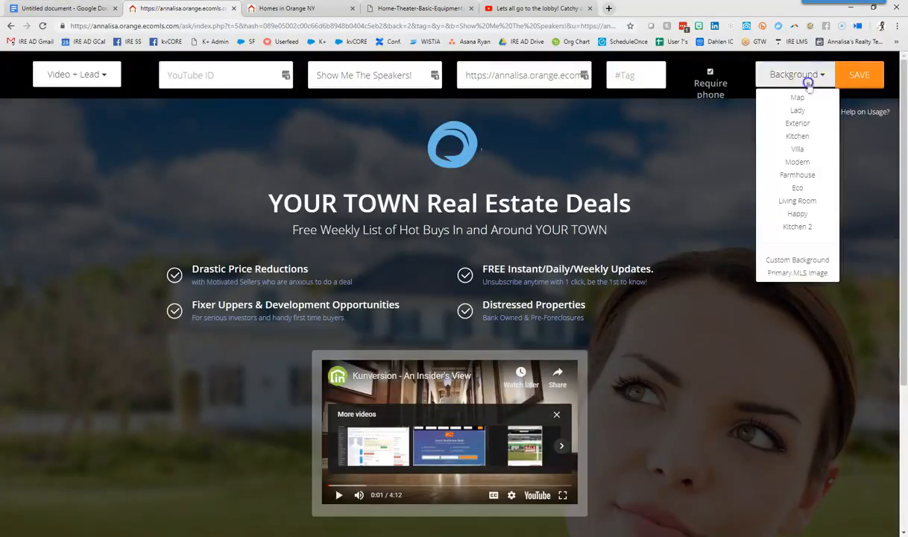
left_click(793, 262)
right_click(473, 79)
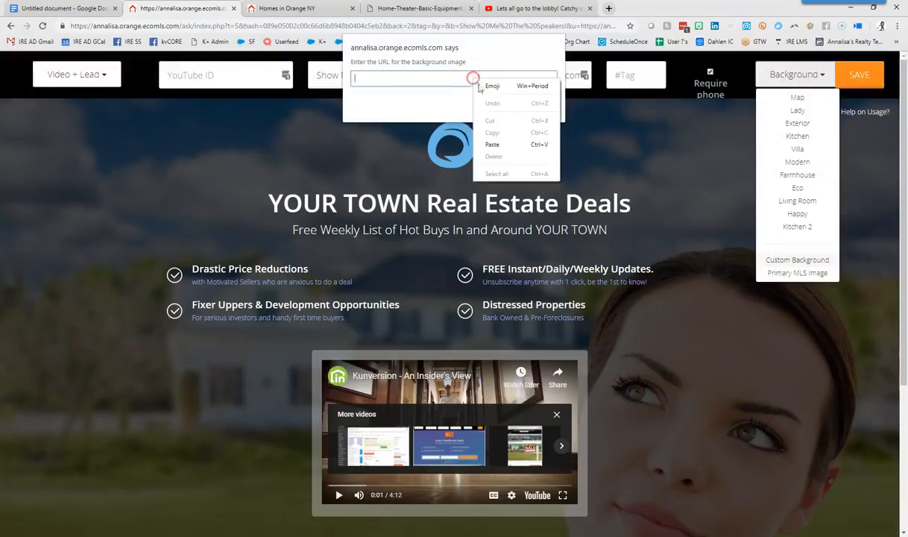
left_click(505, 144)
left_click(494, 105)
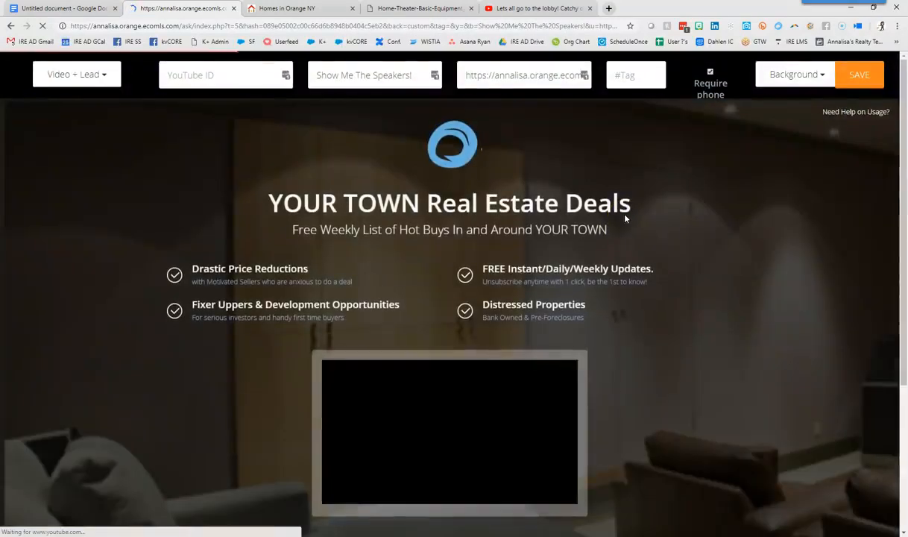
left_click(375, 435)
left_click(340, 495)
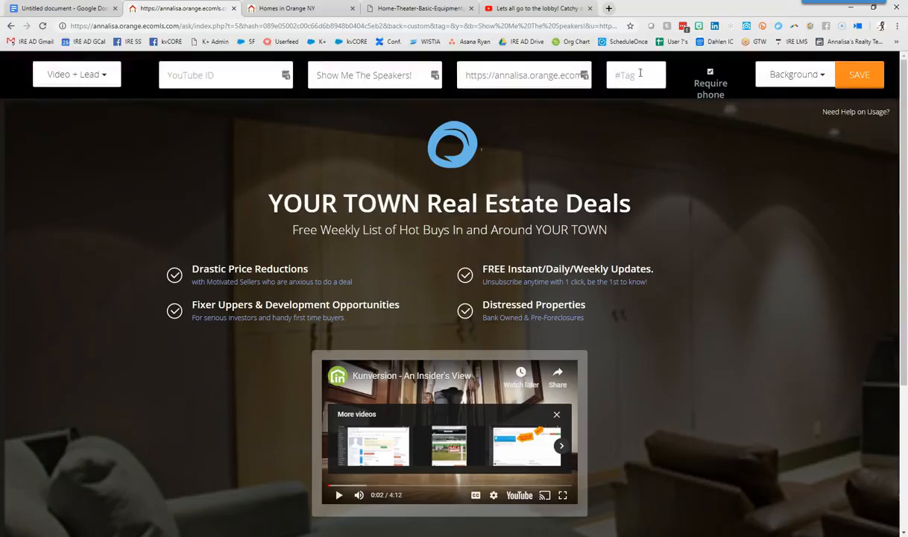
Step: Set the landing page's tag to "orangehometheater", apply it, and pause the reloaded video
type("home")
left_click(661, 115)
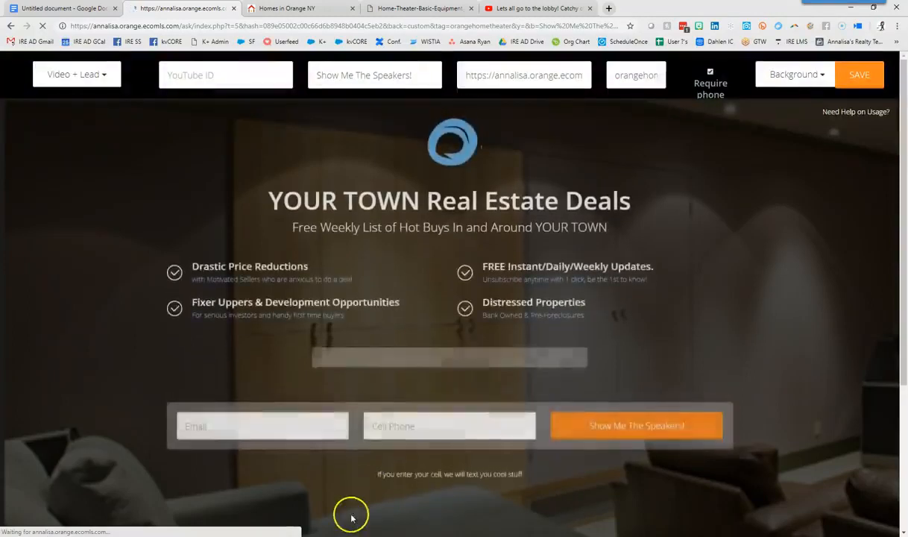
scroll(349, 511, "down", 2)
left_click(340, 395)
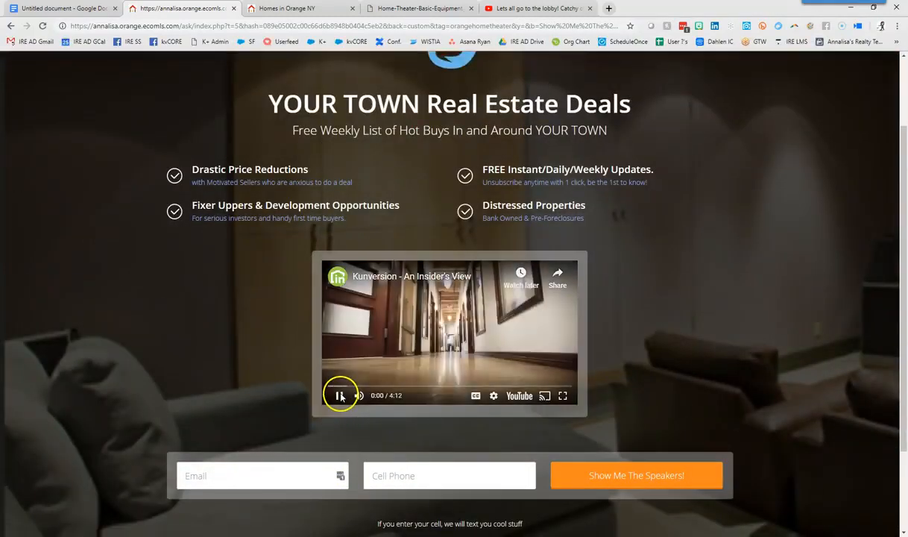
left_click(339, 395)
scroll(227, 372, "up", 2)
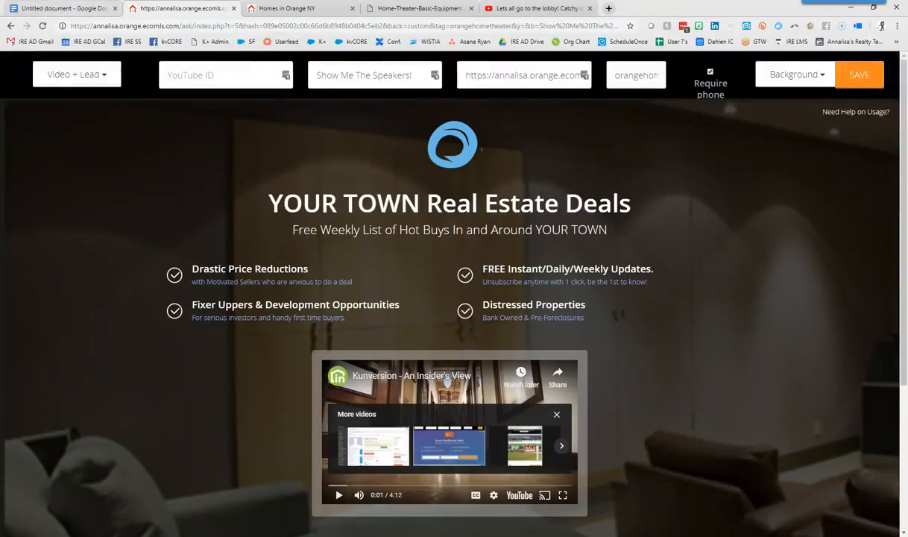
Step: Switch to the movie theater jingle video on YouTube and copy its share link
left_click(53, 9)
left_click(543, 9)
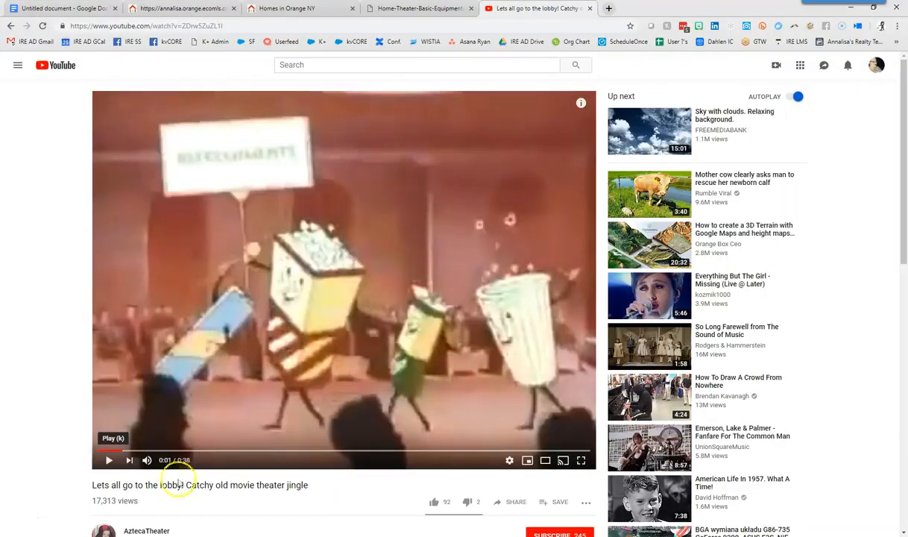
left_click(515, 504)
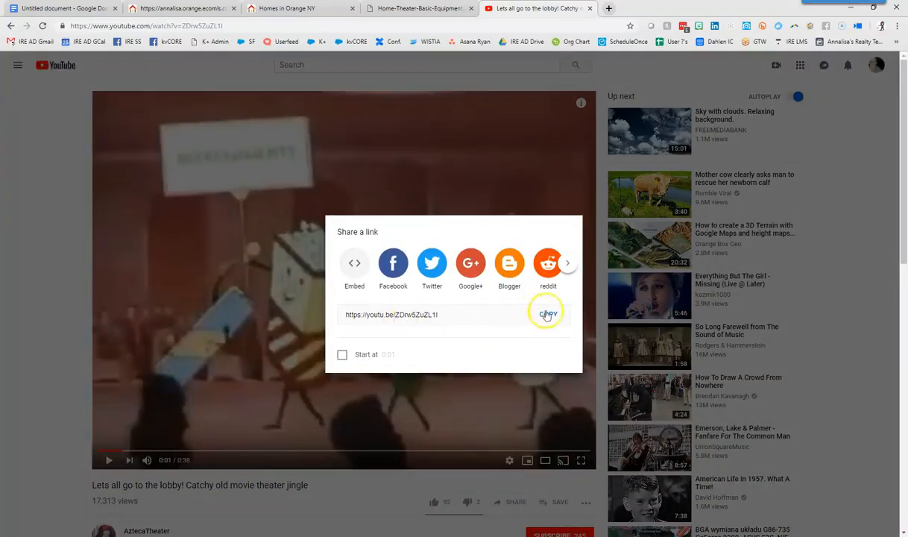
left_click(548, 314)
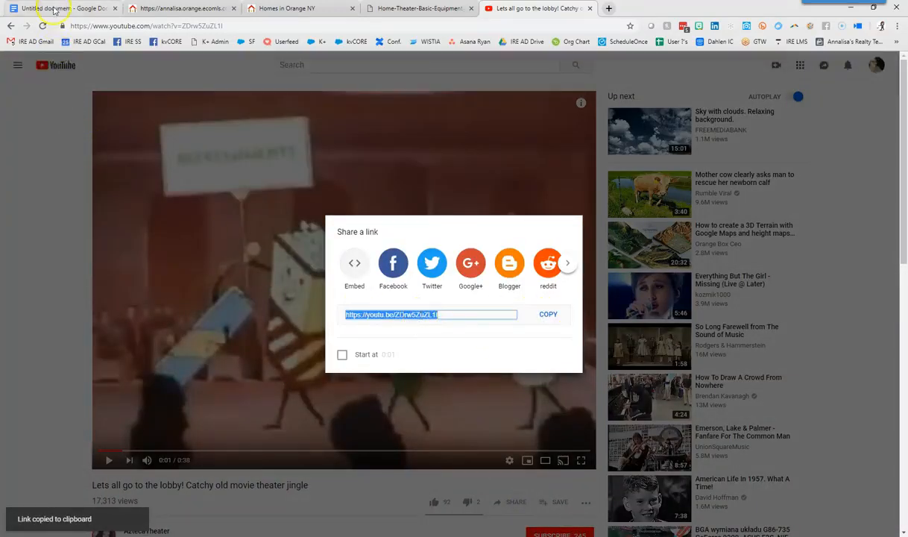
Step: Switch to the planning document and copy the highlighted code ZDrw5ZuZL1I from its YouTube Code link
left_click(54, 9)
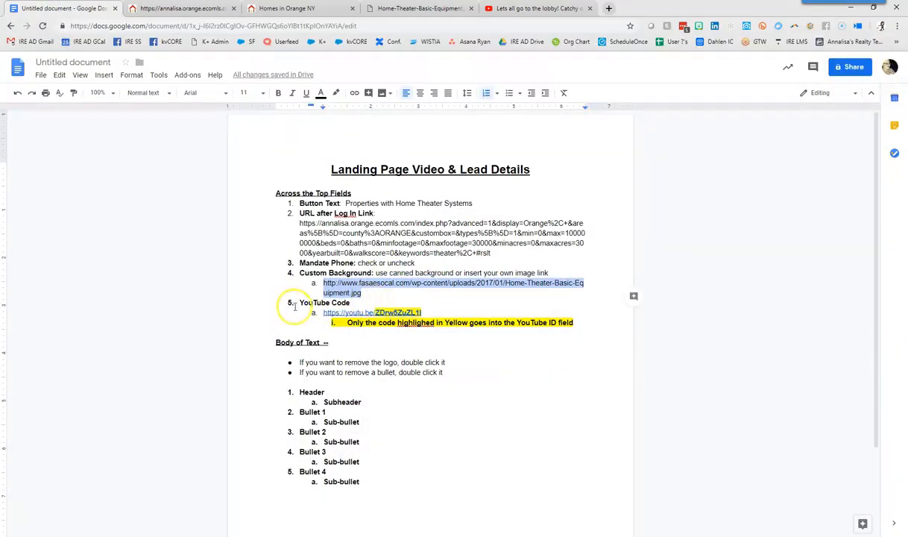
left_click(472, 364)
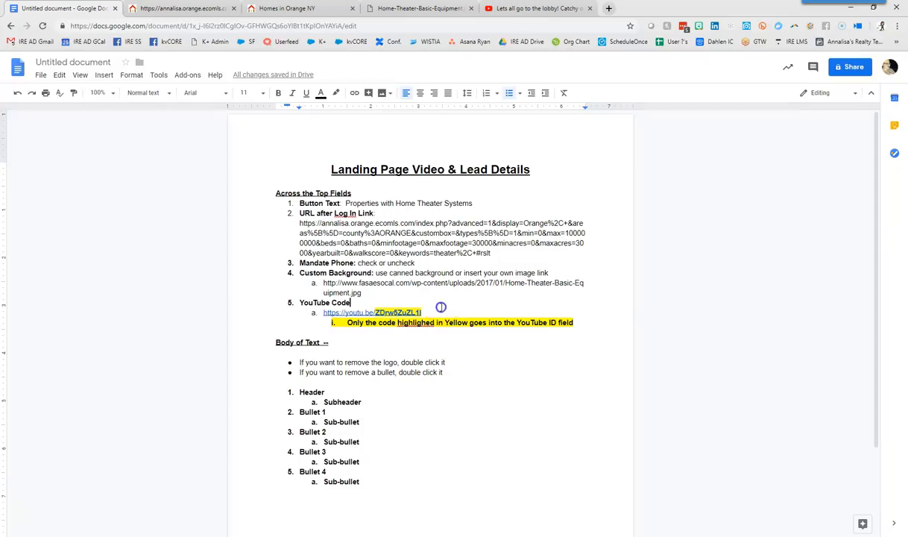
left_click_drag(441, 307, 433, 311)
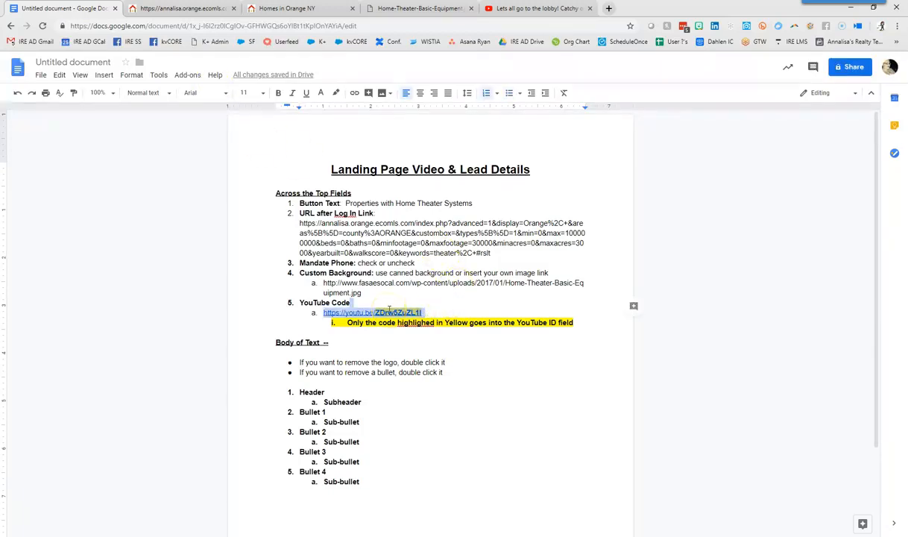
left_click(430, 305)
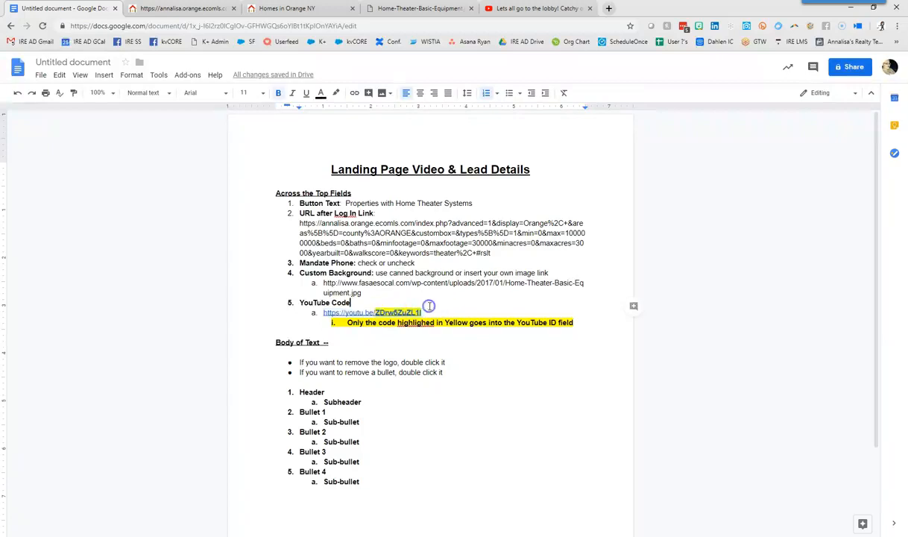
left_click(375, 313)
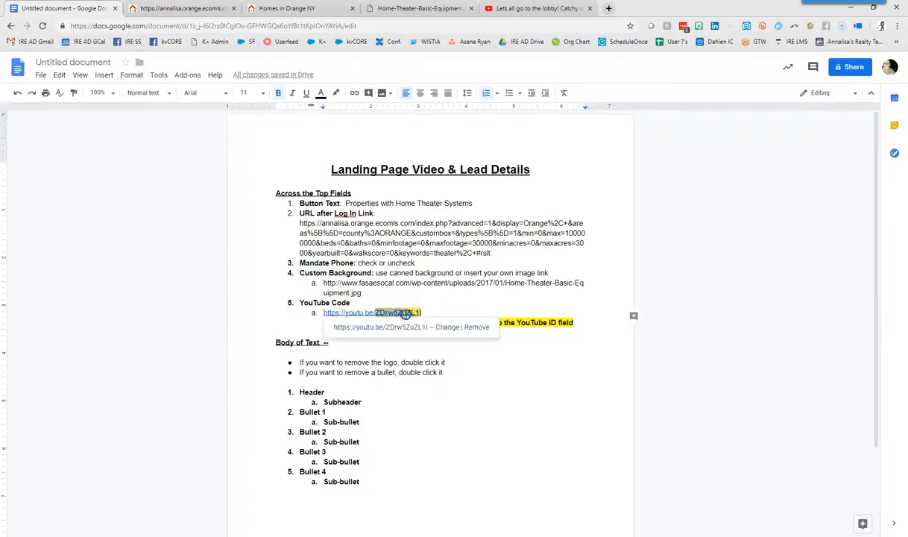
left_click_drag(405, 314, 425, 314)
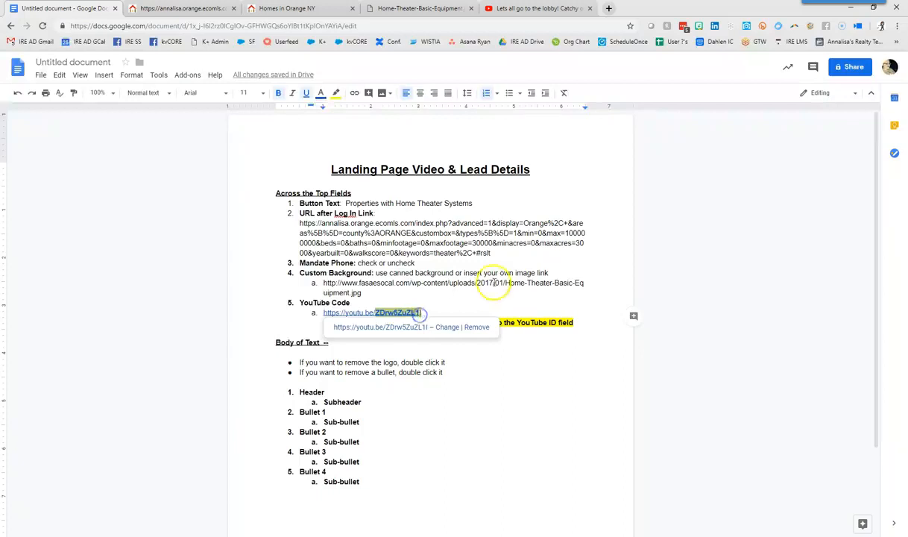
right_click(410, 314)
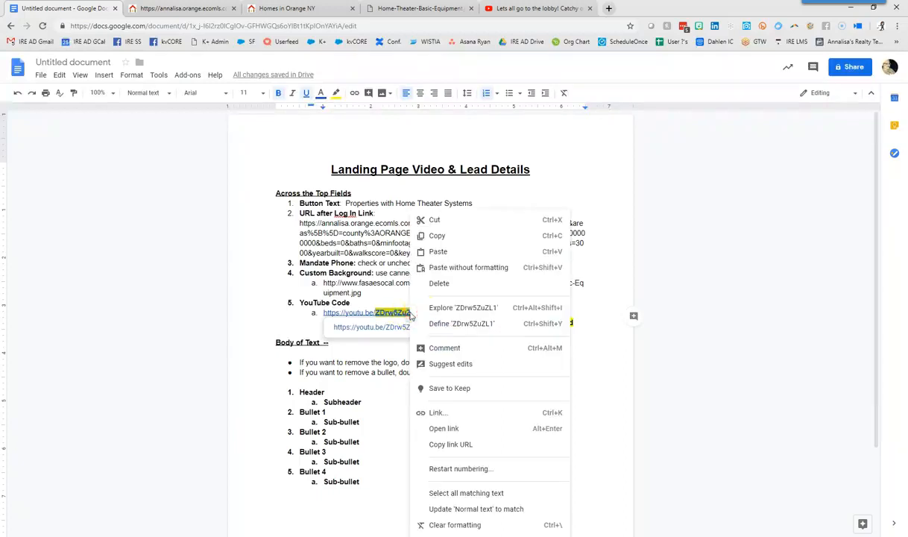
left_click(438, 236)
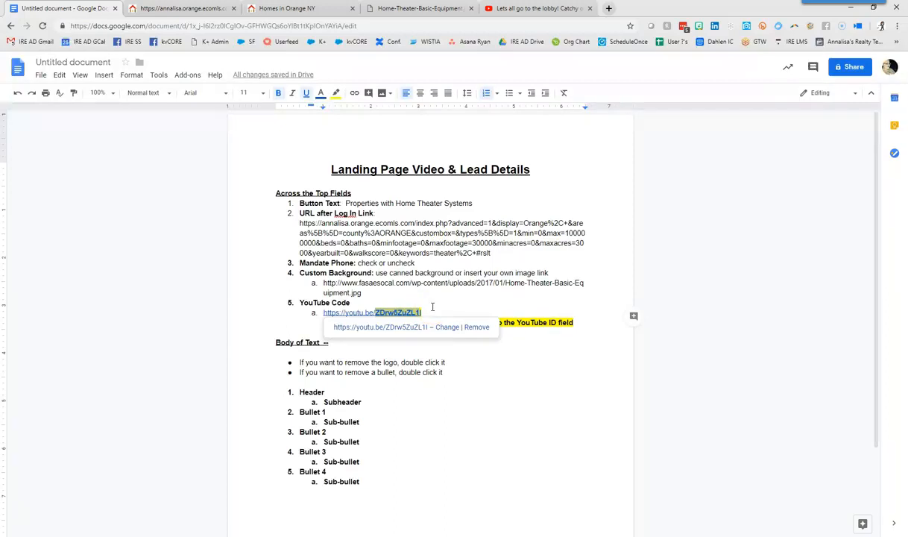
Step: Return to the movie theater jingle video on YouTube, reopen its sharing options and copy the link
left_click(511, 9)
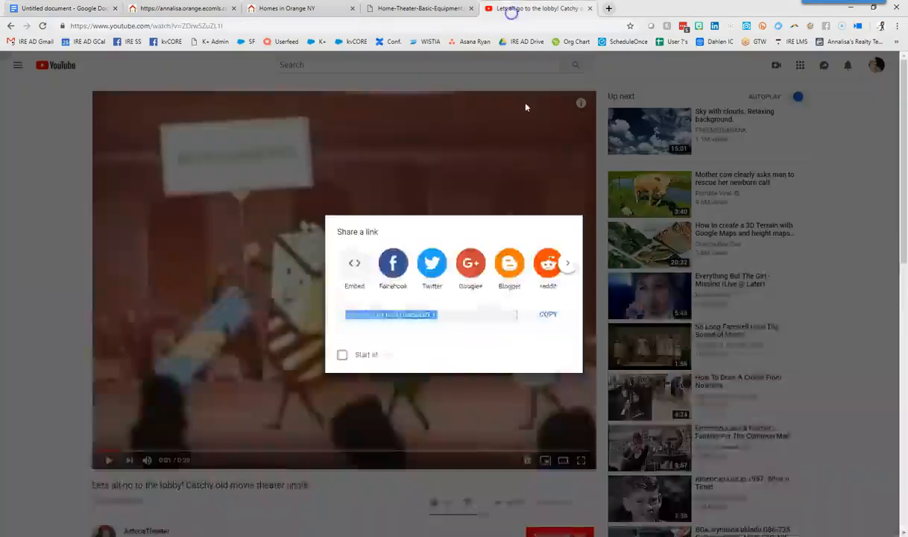
left_click(542, 325)
left_click(518, 501)
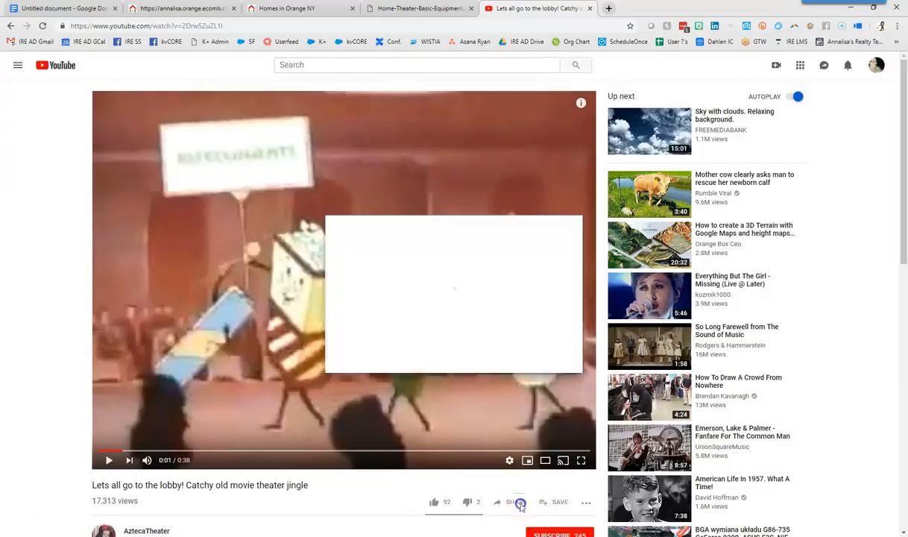
left_click(548, 314)
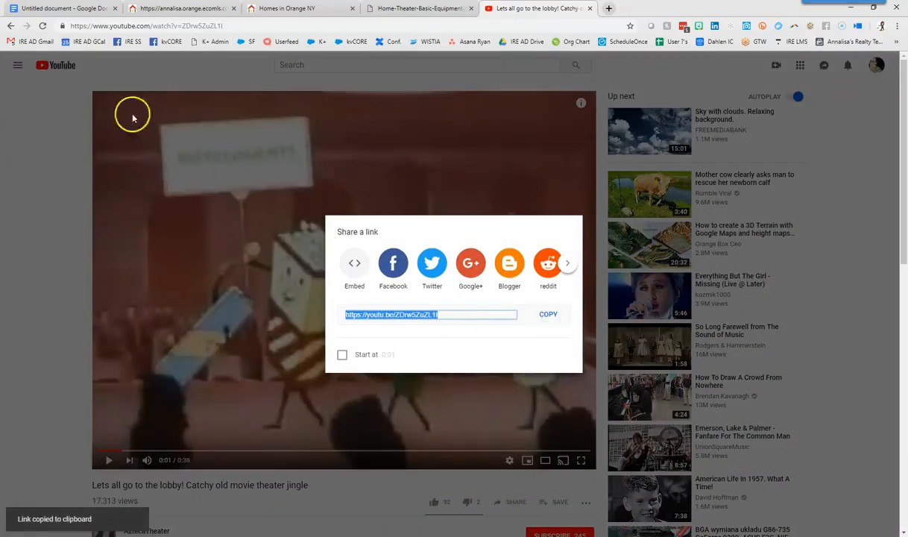
Step: Paste the share link as the landing page's YouTube ID, trim it to ZDrw5ZuZL1I, and apply it
left_click(148, 9)
right_click(203, 74)
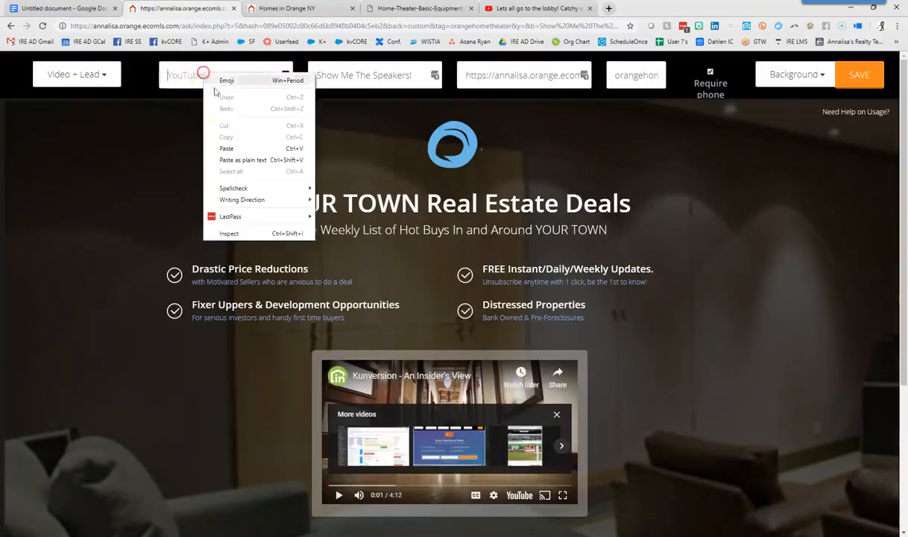
left_click(229, 148)
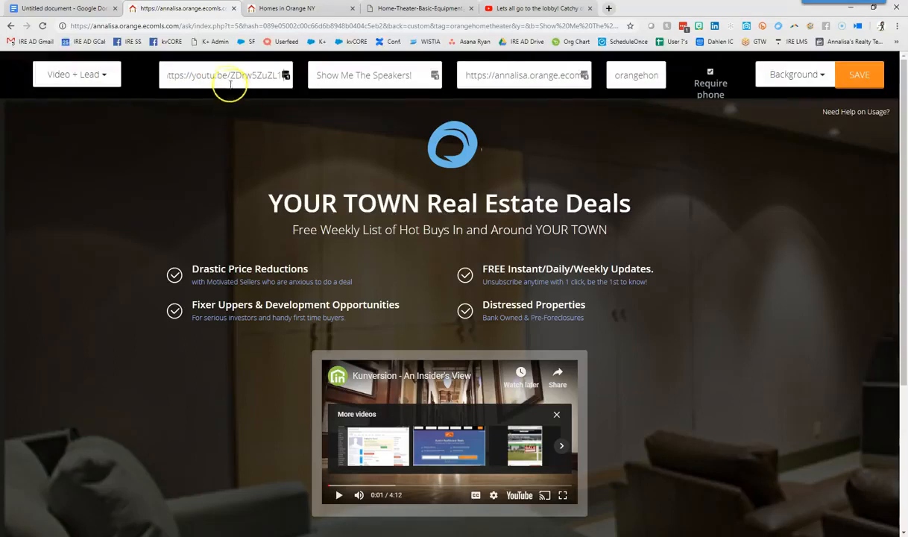
left_click_drag(229, 74, 153, 80)
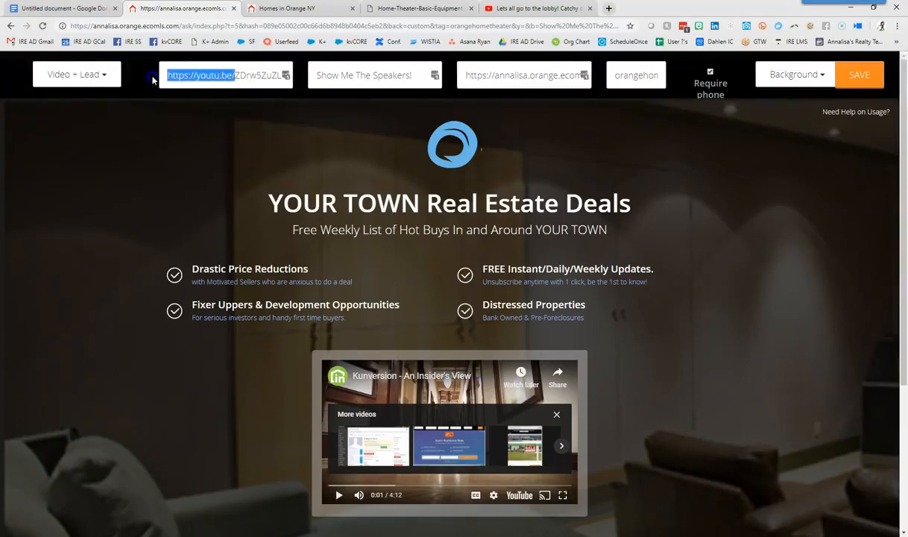
key("BackSpace")
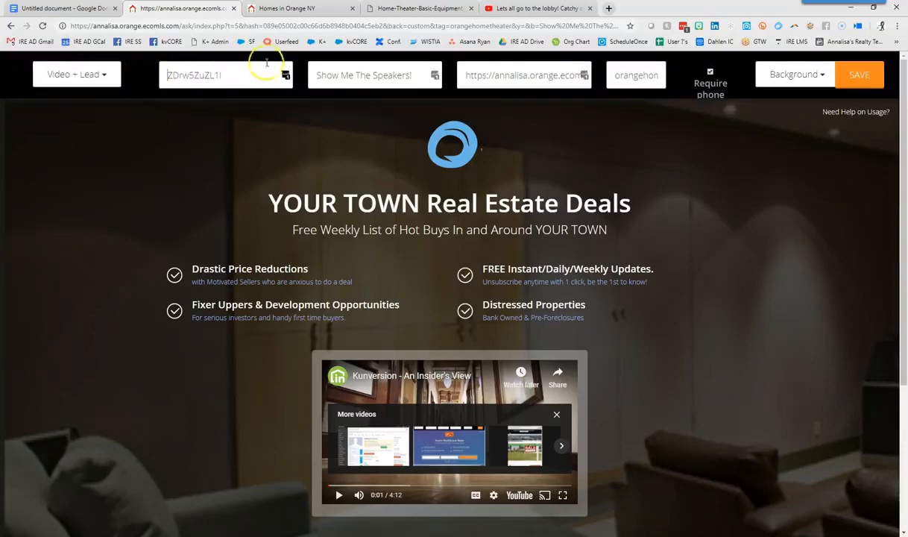
left_click_drag(249, 74, 145, 85)
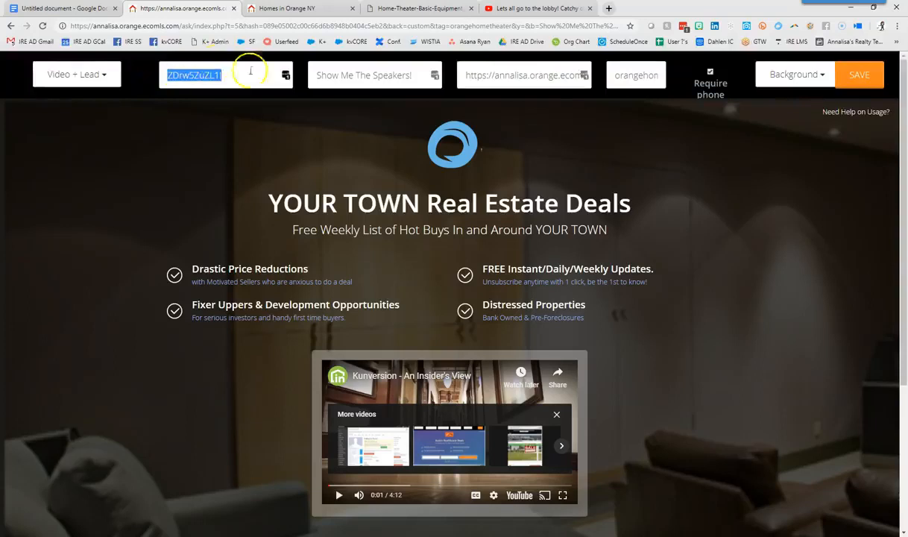
left_click(239, 153)
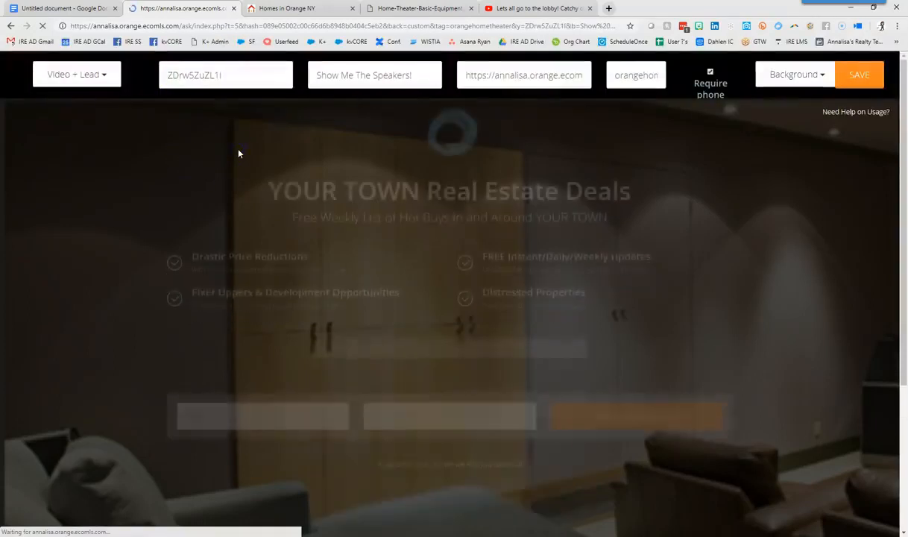
Step: Play the embedded jingle video on the reloaded landing page briefly and pause it
scroll(117, 352, "down", 2)
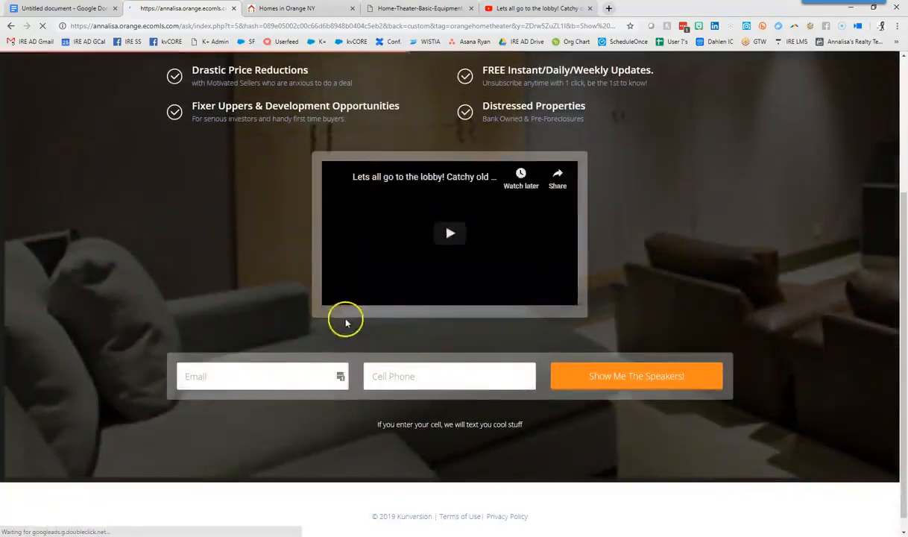
left_click(339, 296)
left_click(340, 298)
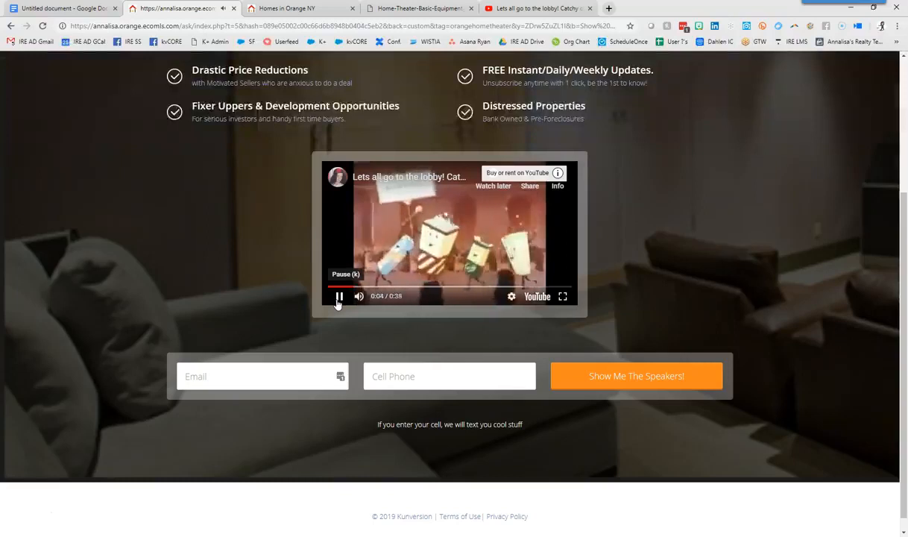
left_click(339, 298)
Step: Remove the landing page's logo and change the header to "Settle In for a Movie Night at Home!"
scroll(254, 285, "up", 3)
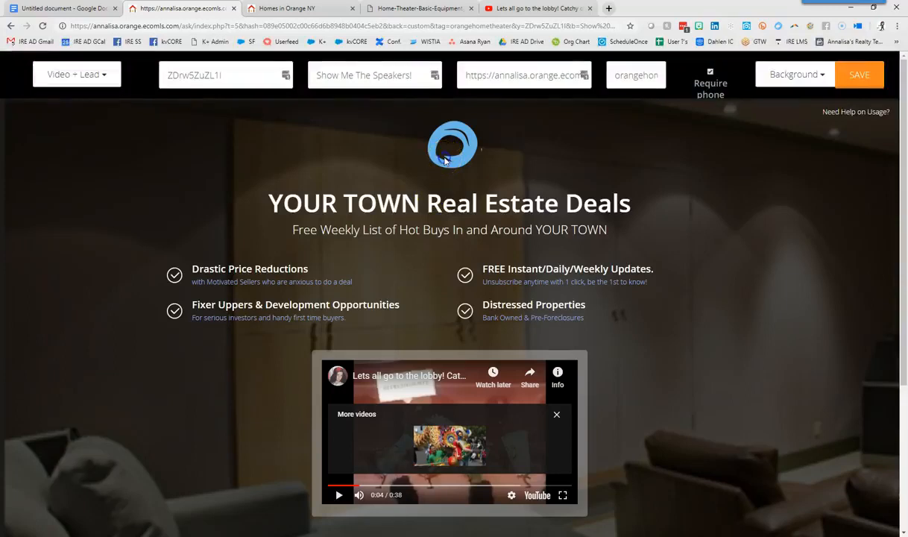
scroll(445, 159, "down", 1)
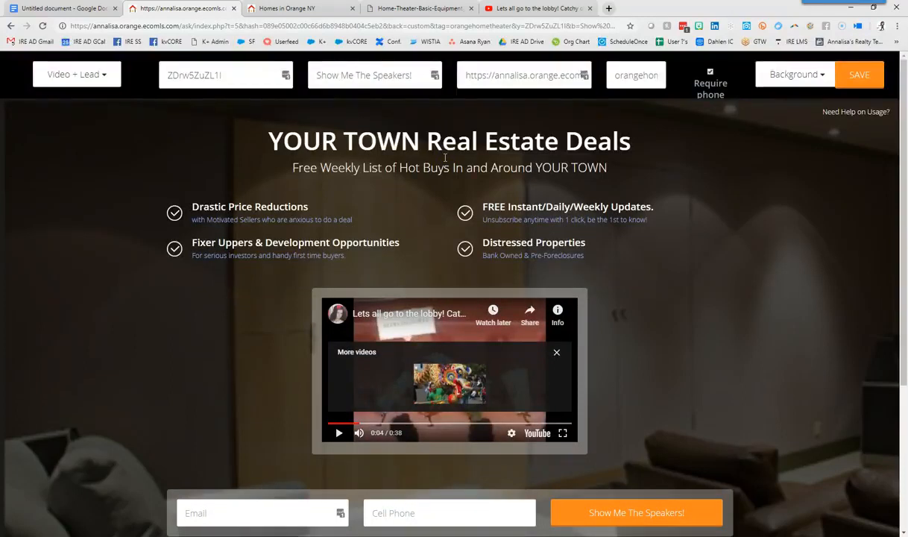
left_click(445, 142)
left_click_drag(267, 141, 626, 144)
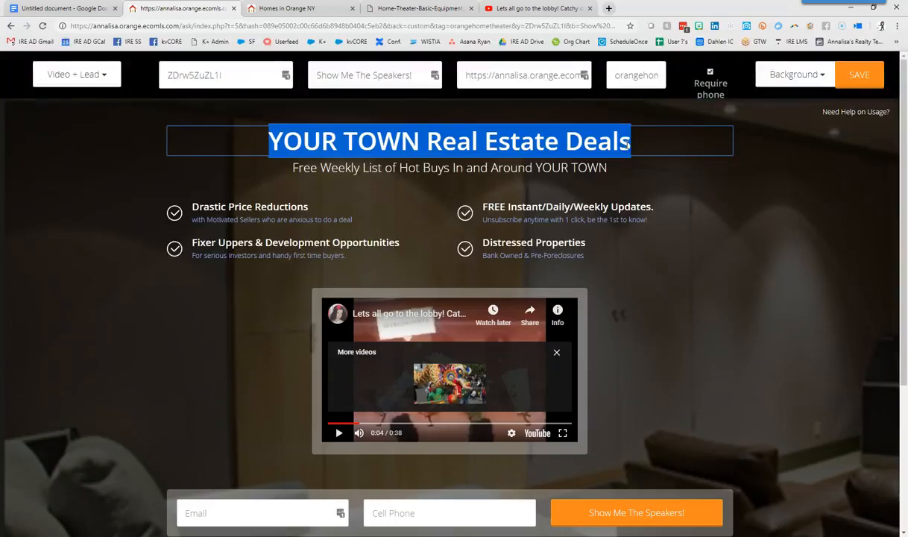
type("Se")
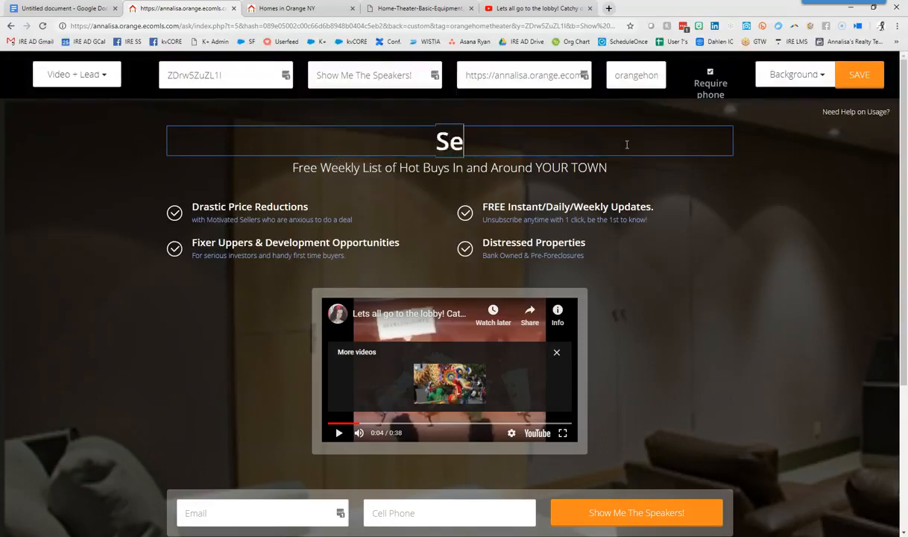
type("ttle In for")
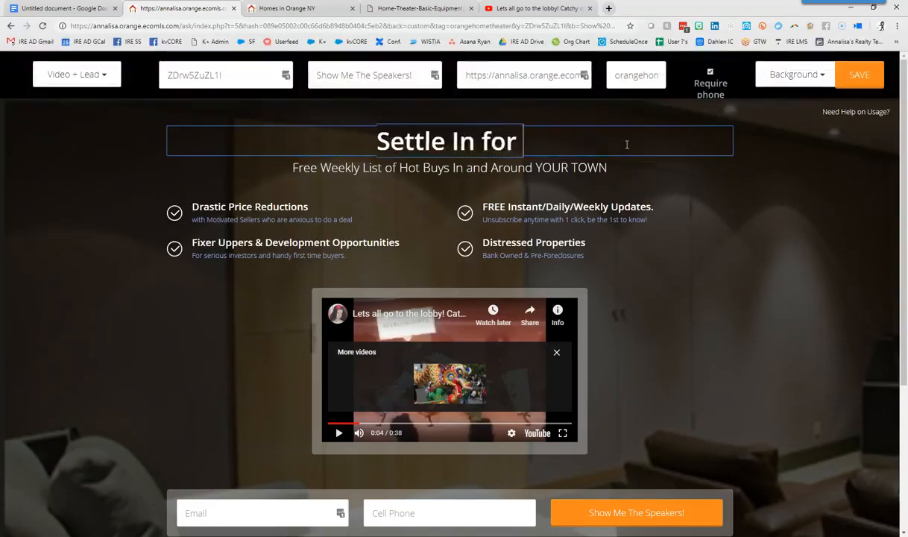
type(" a Movie Night at Home")
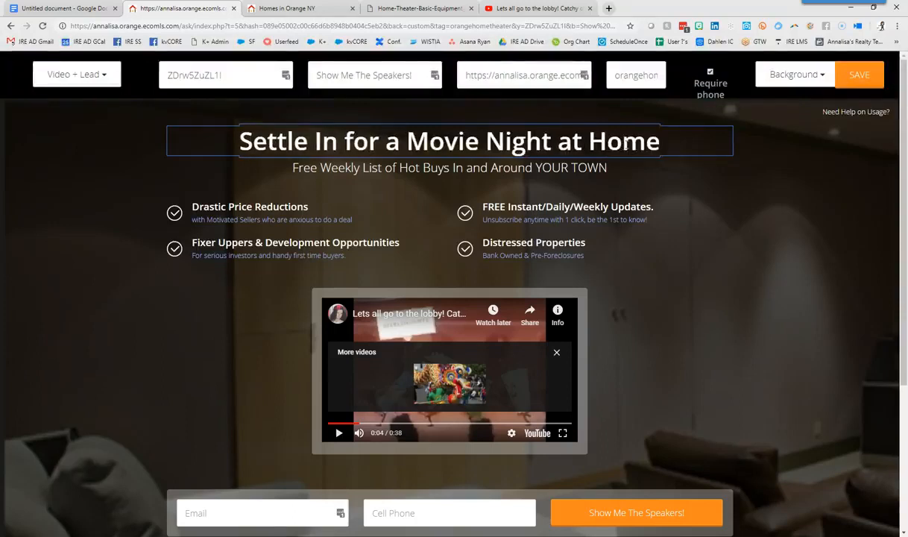
type("!")
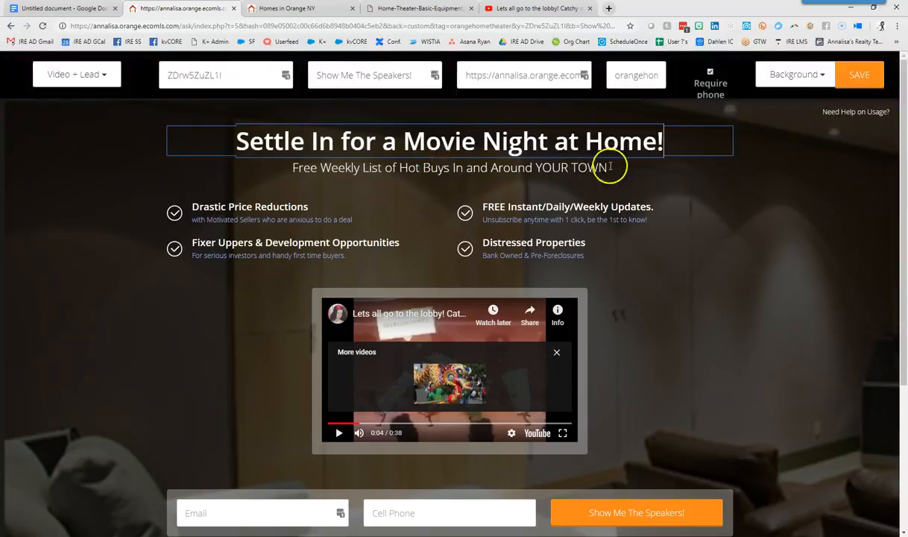
Step: Change the subheader to "Free Daily List of Hot Buys In and Around Orange County"
left_click_drag(608, 168, 555, 167)
type("Orange COu")
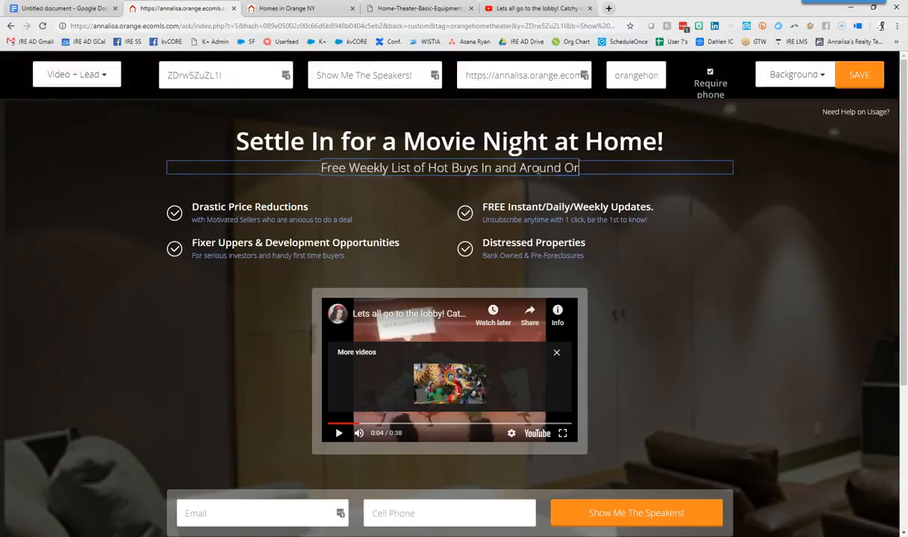
key("BackSpace")
key("BackSpace")
type("ounty")
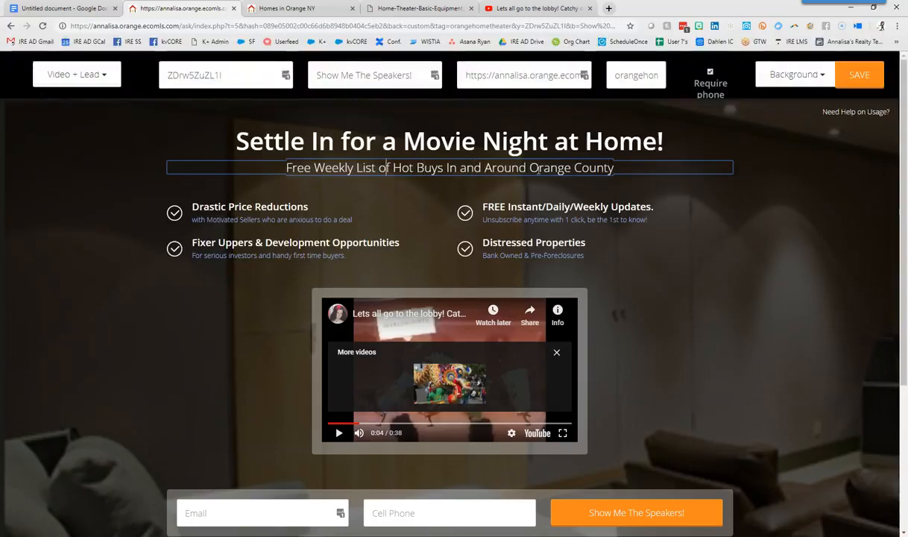
key("BackSpace")
key("BackSpace")
key("BackSpace")
key("BackSpace")
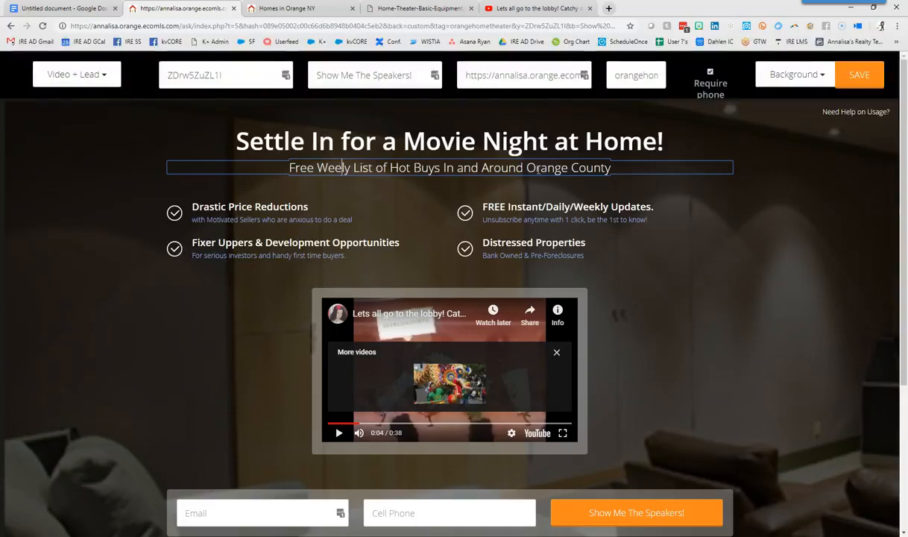
type("Dail")
key("BackSpace")
Step: Replace the "Drastic Price Reductions" bullet heading with "edit me to add info"
left_click(270, 218)
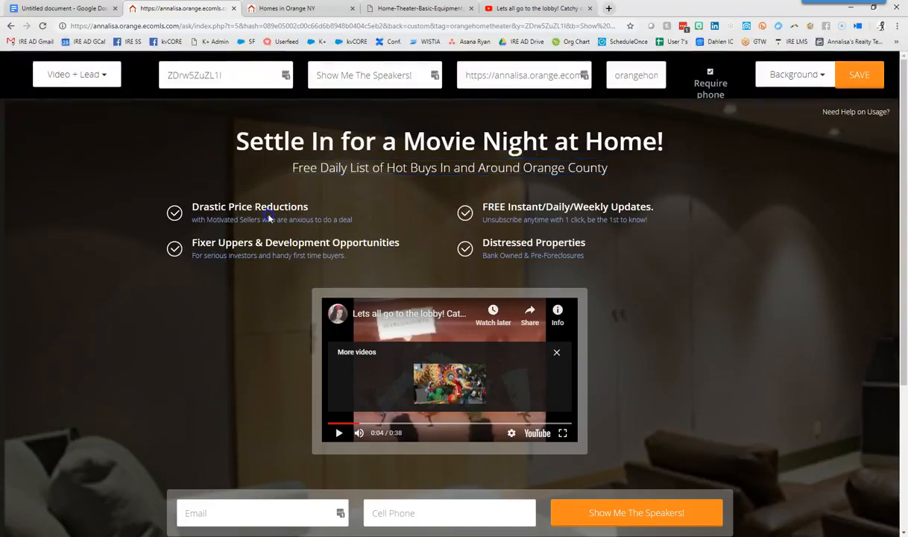
left_click(274, 208)
left_click_drag(308, 207, 195, 209)
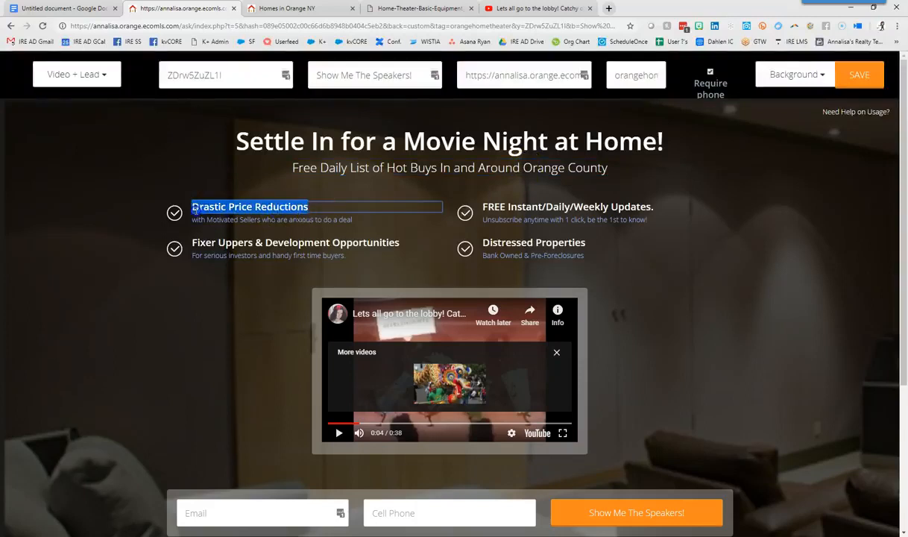
type("S")
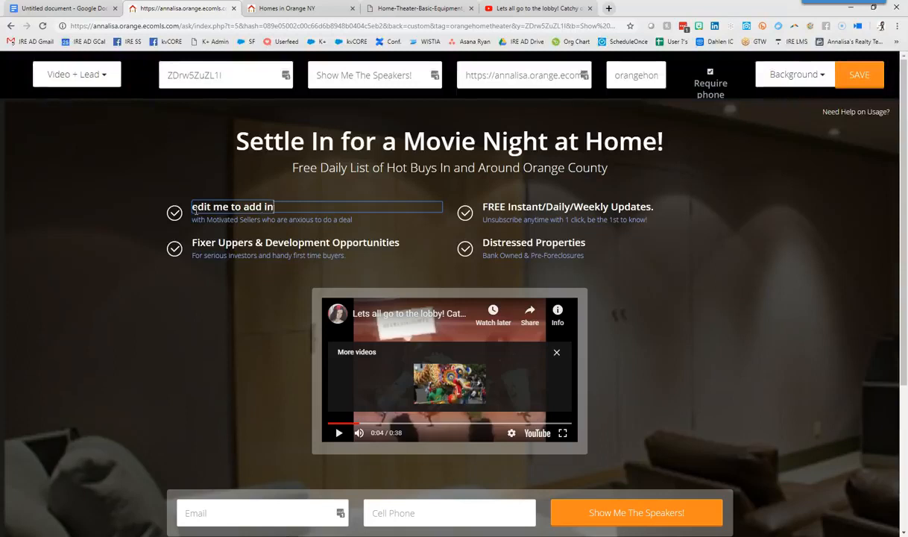
Step: Replace the first bullet's sub-bullet text with "edit me if you want to"
left_click(208, 219)
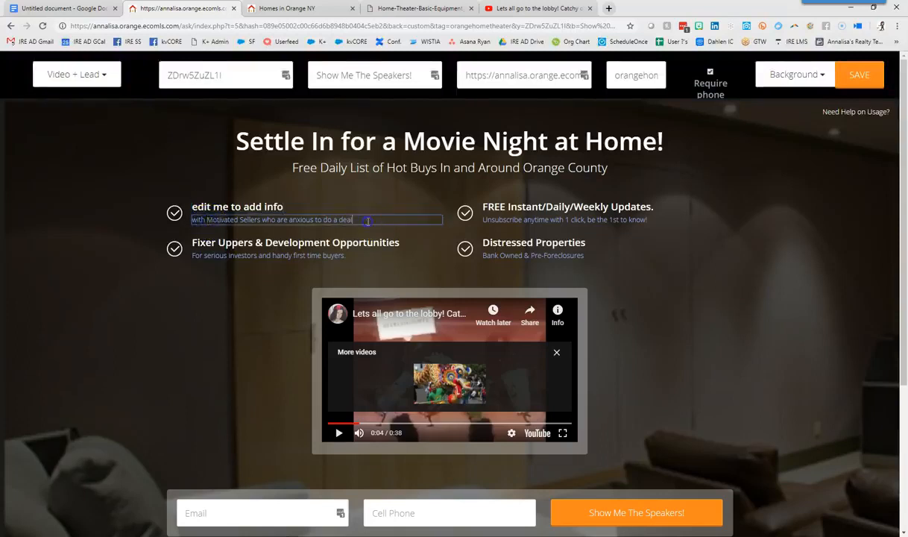
left_click_drag(368, 221, 208, 230)
type("ed")
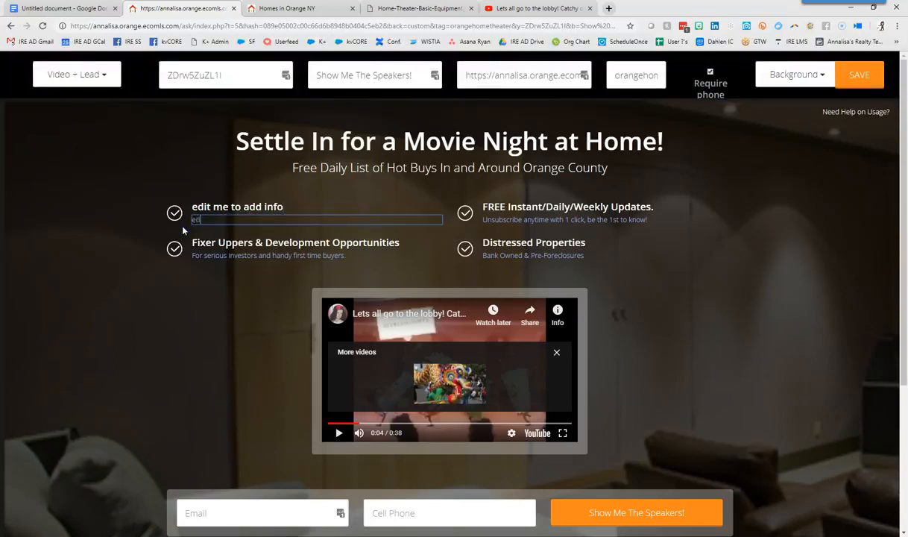
type("it me if you want to")
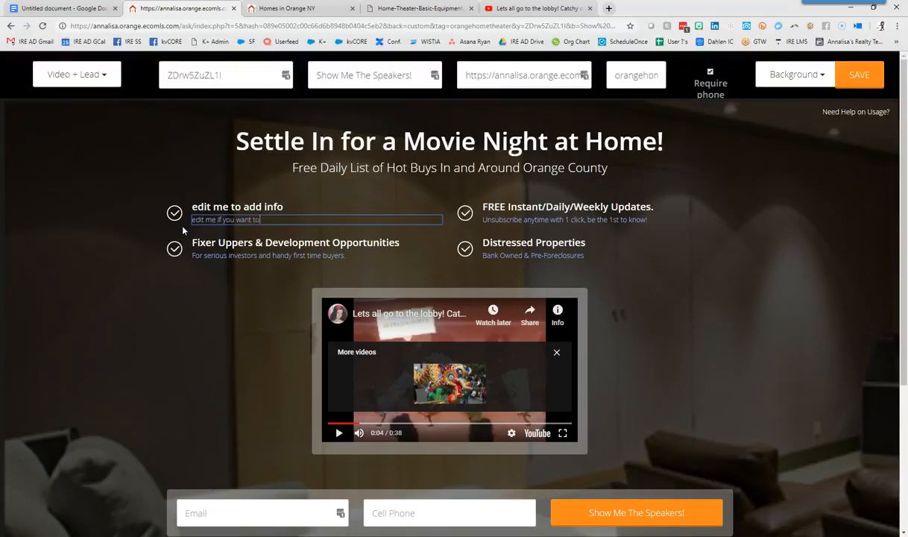
Step: Remove the "Distressed Properties" and "Fixer Uppers & Development Opportunities" bullets from the landing page
left_click(216, 325)
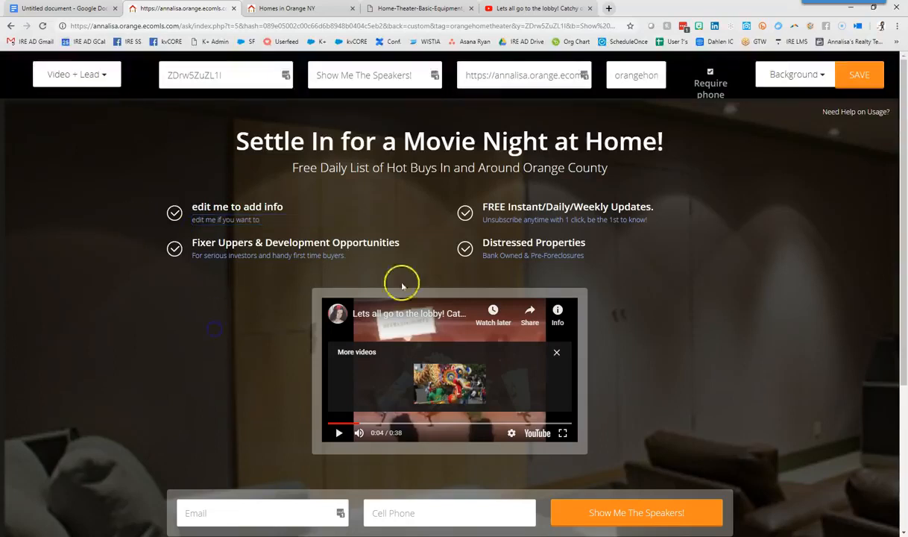
left_click(468, 251)
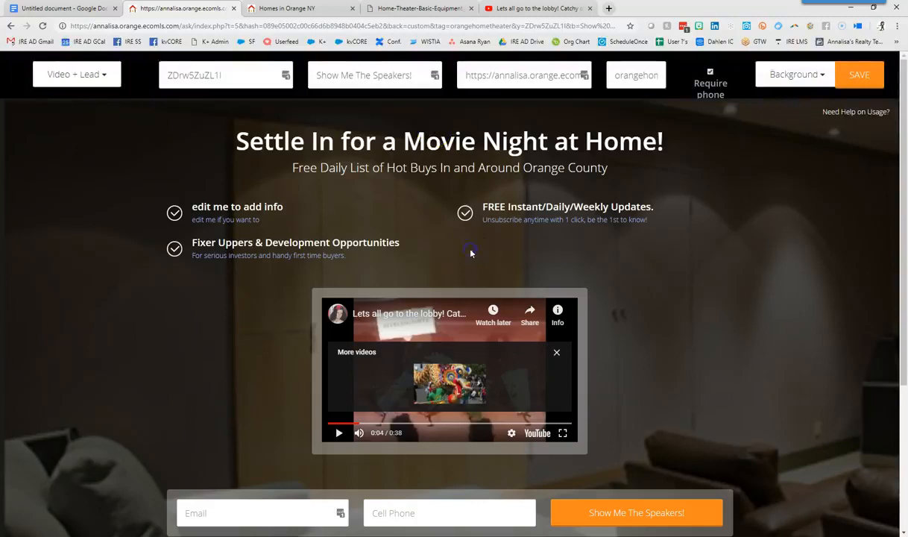
left_click(176, 249)
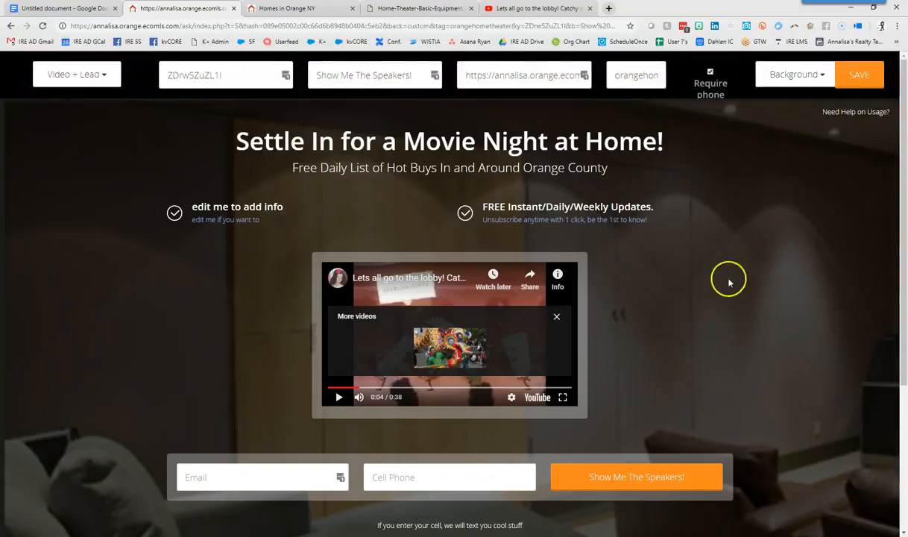
left_click(856, 76)
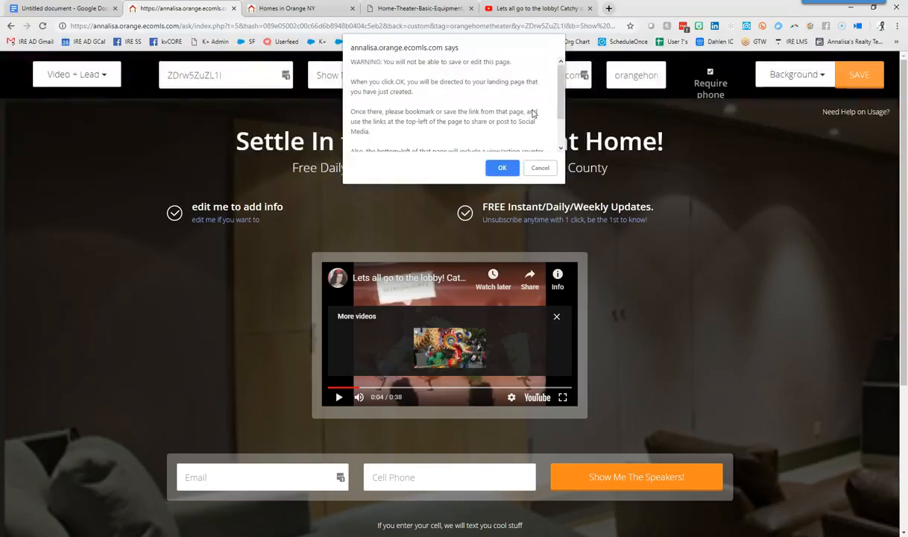
left_click(504, 166)
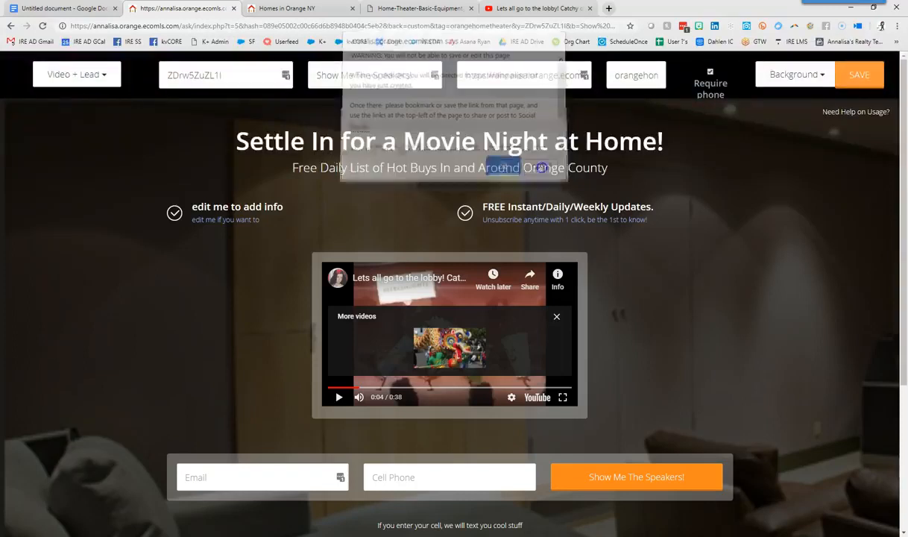
left_click_drag(69, 24, 681, 55)
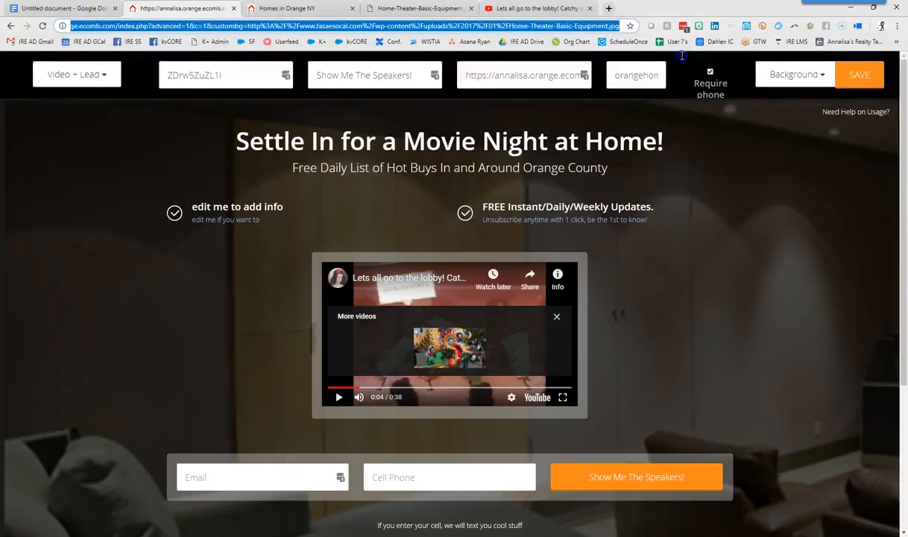
left_click(746, 142)
Step: Save the landing page, accept the no-further-editing warning, and pause the video on the published page
left_click(841, 74)
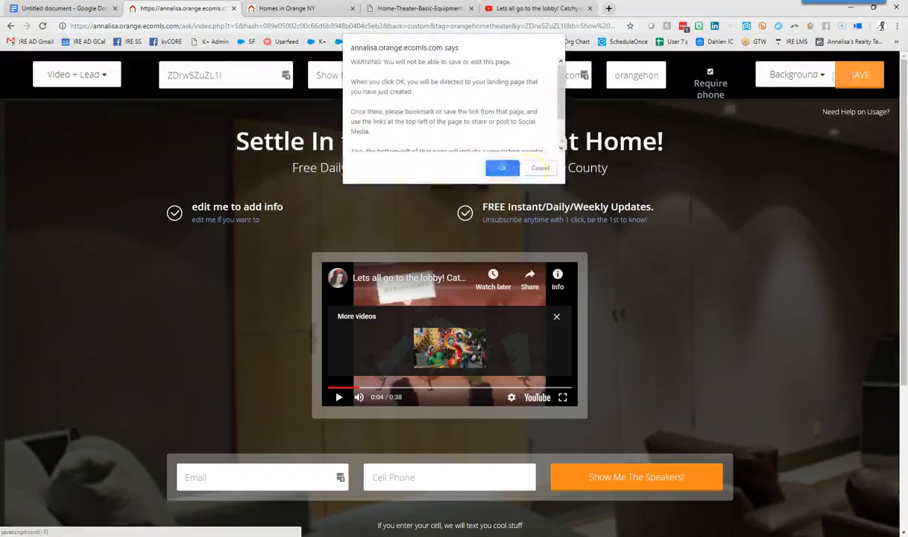
left_click(502, 168)
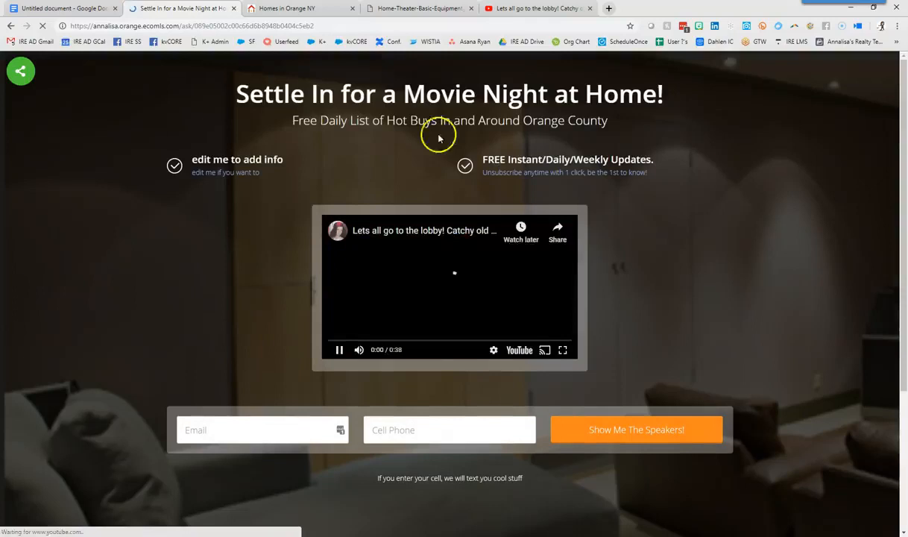
left_click(291, 25)
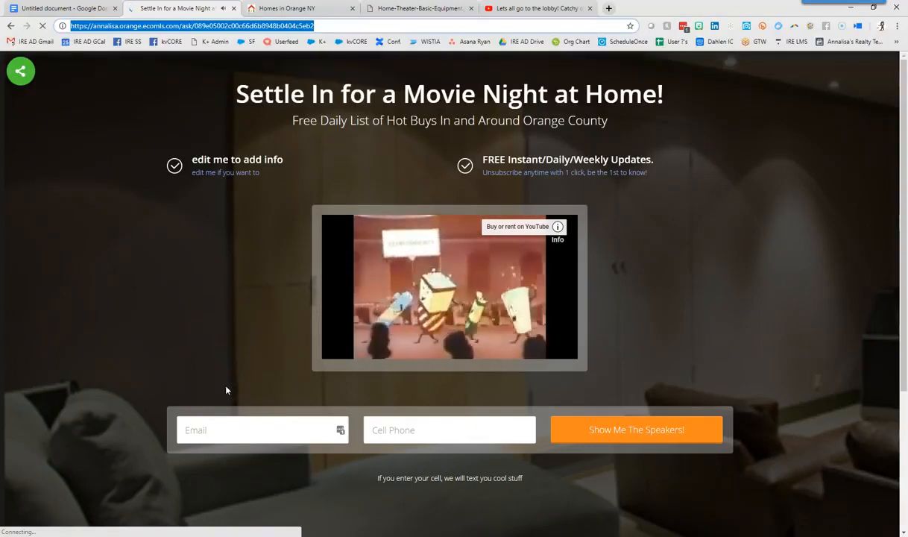
left_click(337, 351)
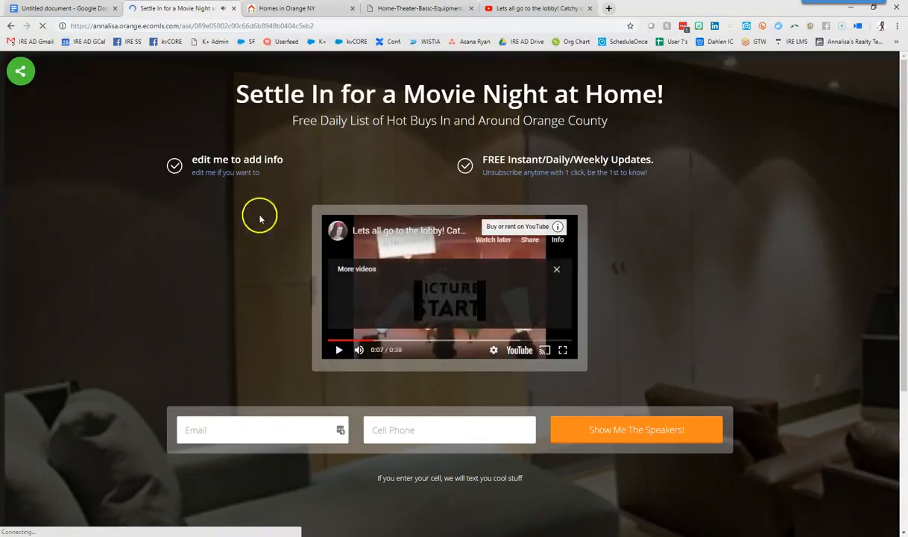
Step: Copy the published landing page's web address and show the page's social sharing options
left_click(157, 26)
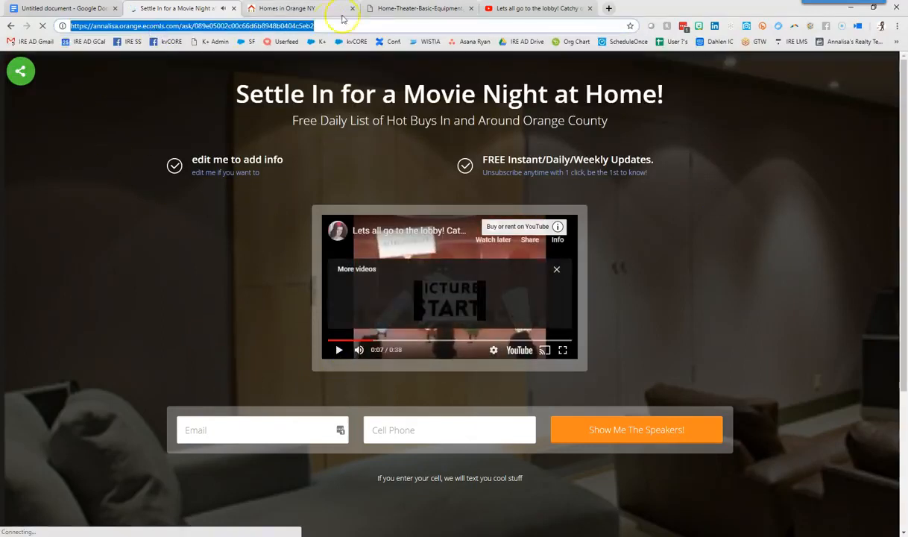
right_click(277, 26)
left_click(306, 79)
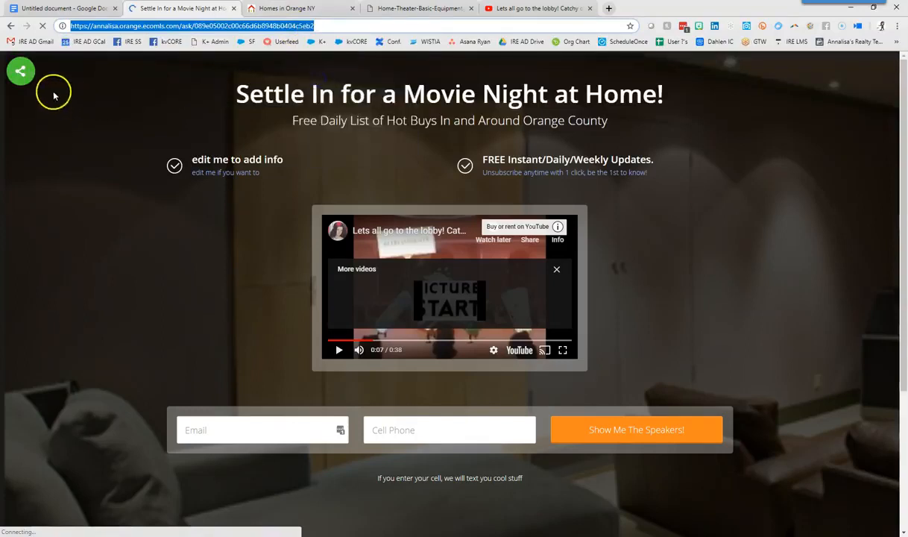
left_click(21, 69)
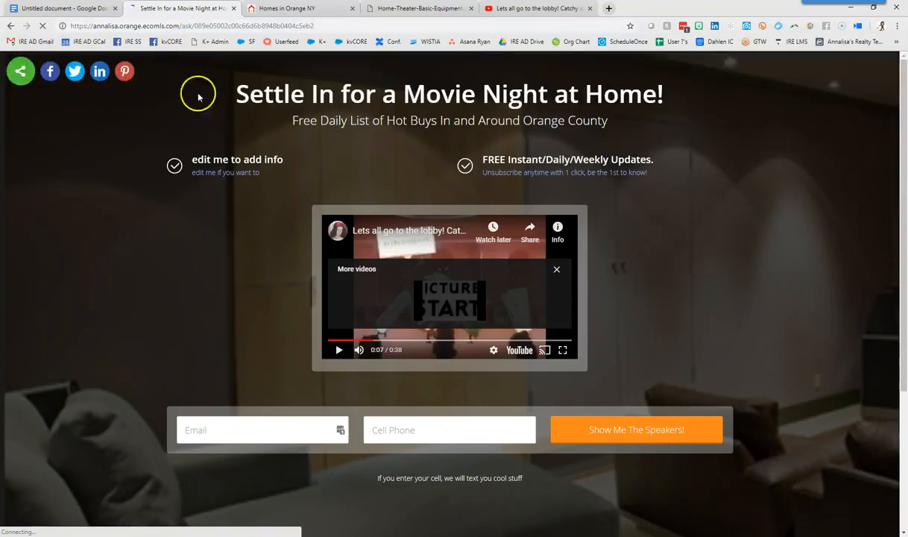
Step: Open the Inside Real Estate Success Strategies Facebook group in a new tab and paste the landing page link into a new post
left_click(609, 9)
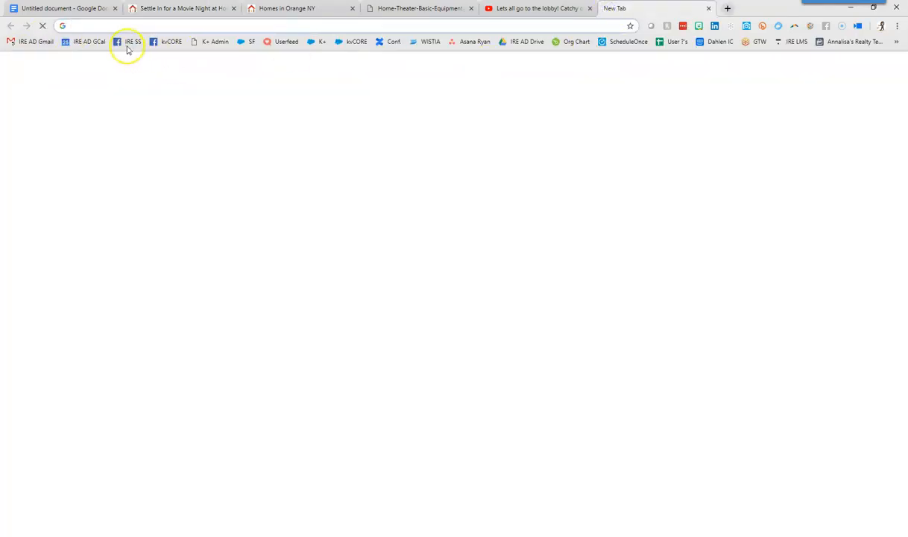
left_click(128, 42)
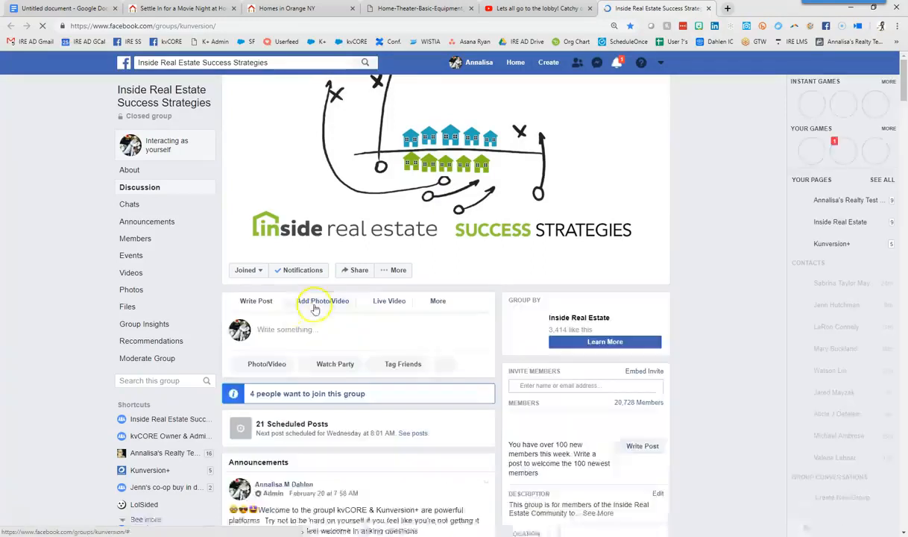
left_click(293, 329)
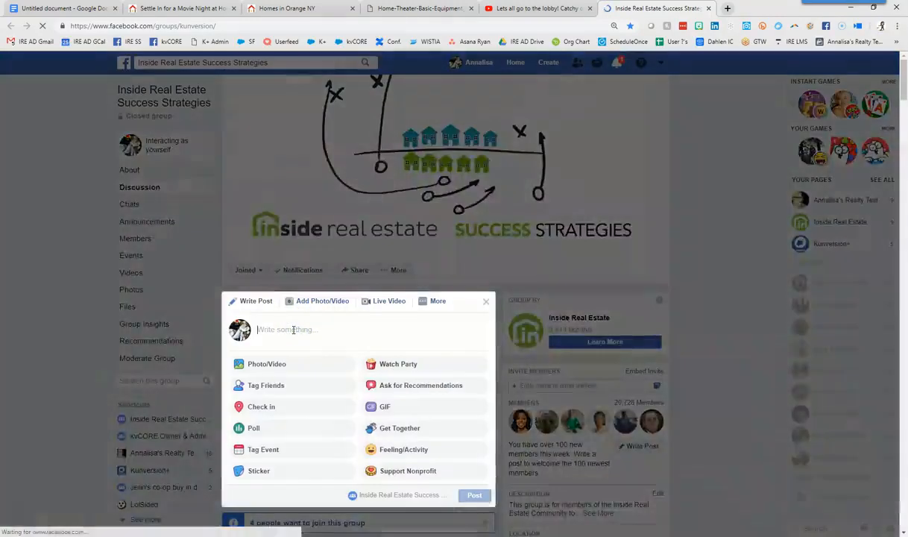
right_click(292, 329)
left_click(316, 405)
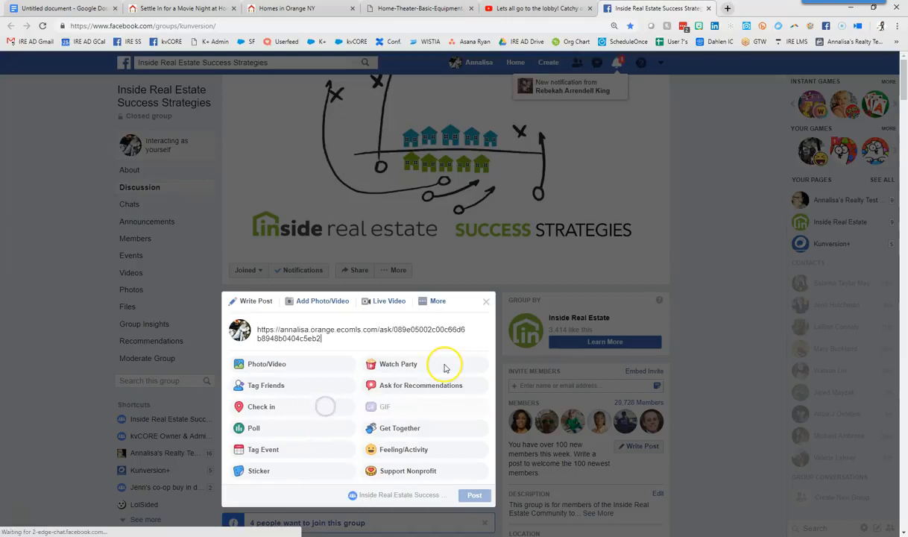
scroll(423, 373, "down", 2)
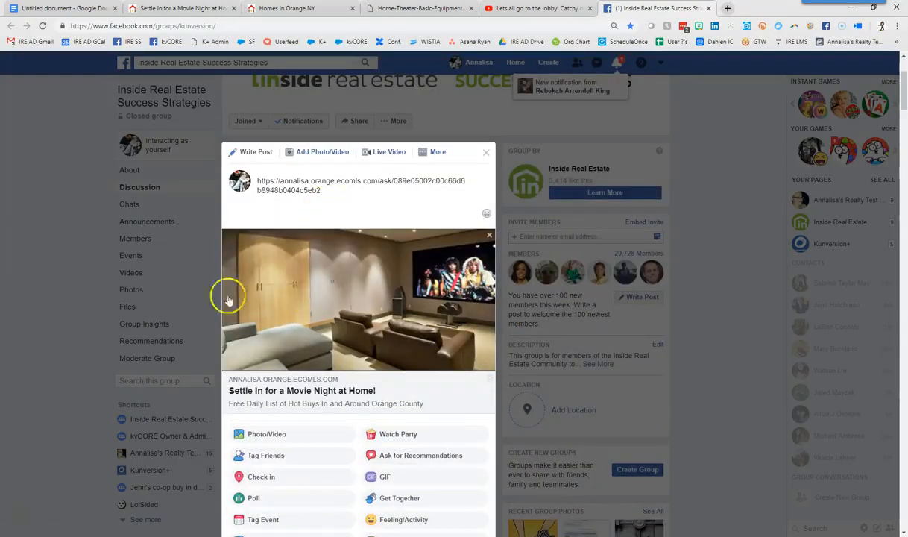
left_click_drag(228, 381, 330, 377)
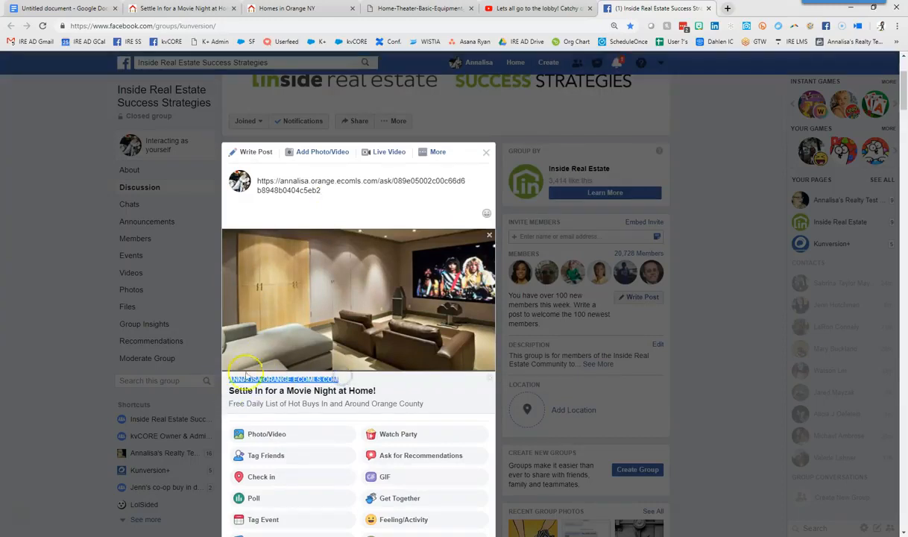
Step: Replace the link text in the post with "Purchase a home iwth a home theater and I"ll provide popcorn for a month!", keeping the link preview
left_click_drag(342, 209, 284, 183)
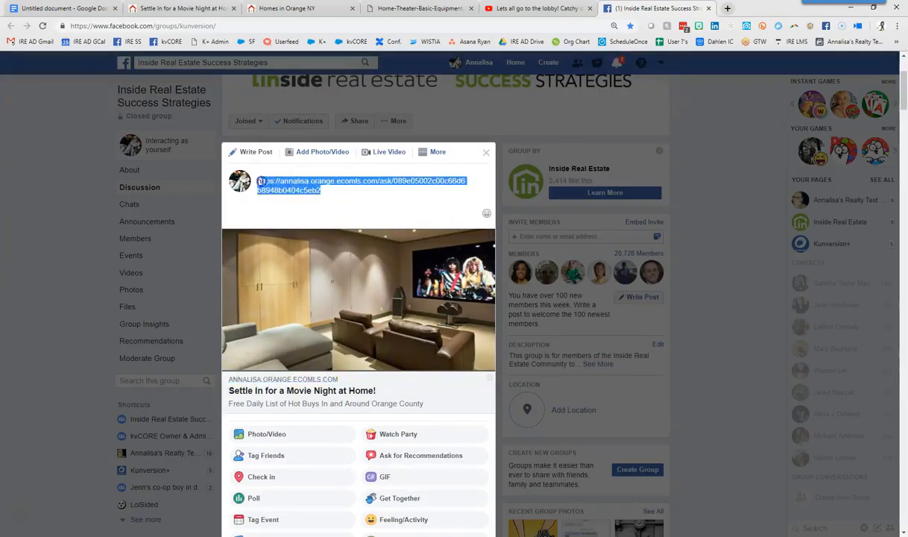
key("BackSpace")
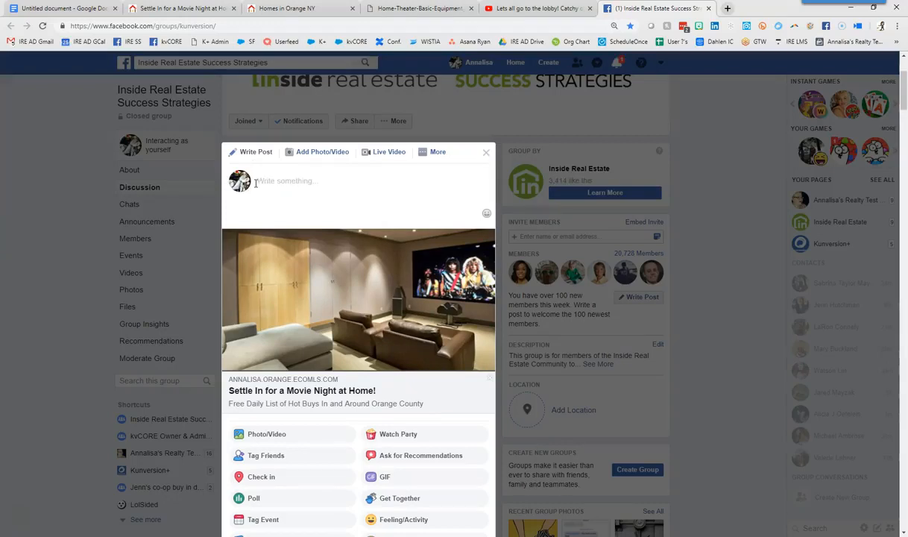
type("ase")
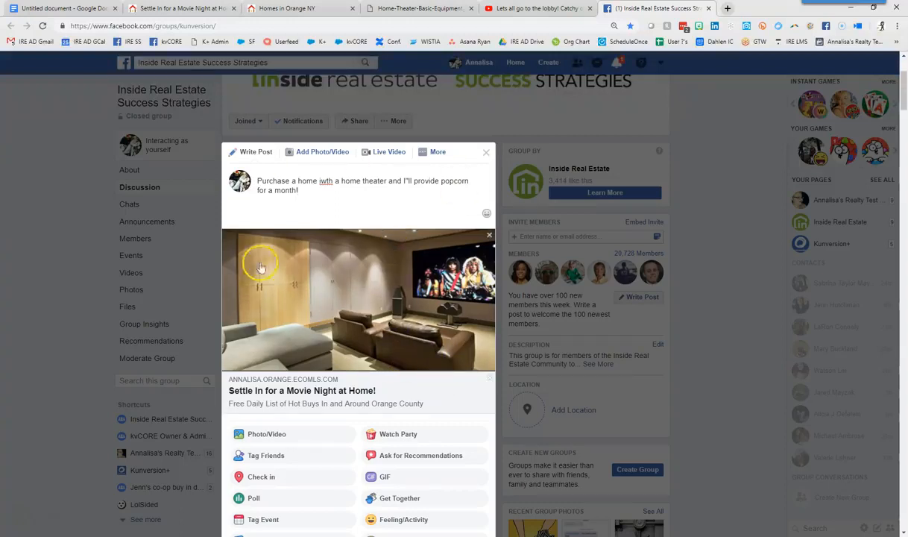
scroll(456, 385, "down", 2)
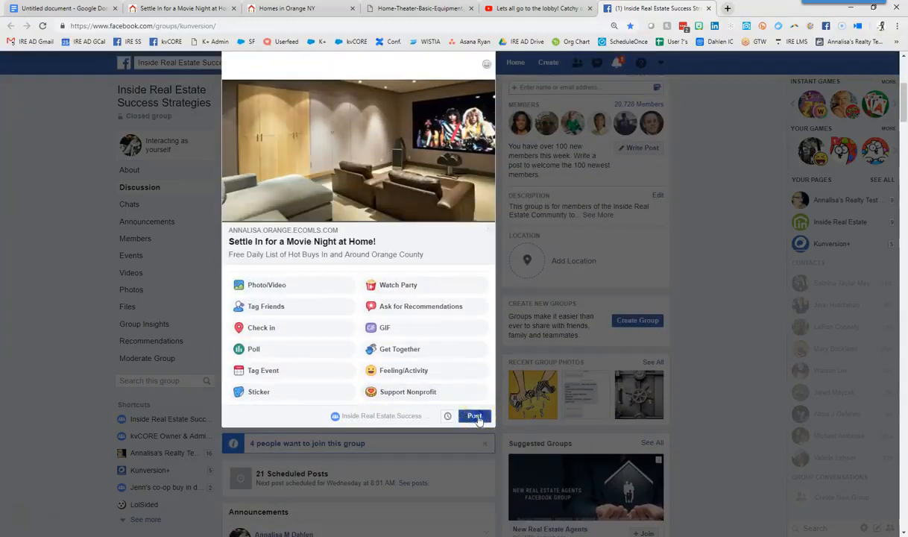